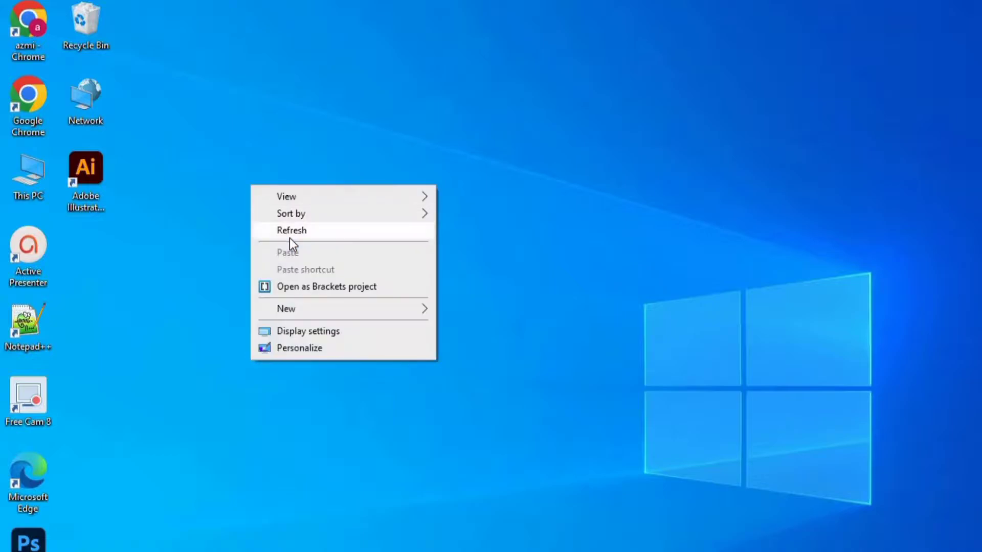
# Launch Google Chrome from the desktop with the chosen profile, ready for a web search.
pyautogui.click(290, 236)
pyautogui.doubleClick(30, 119)
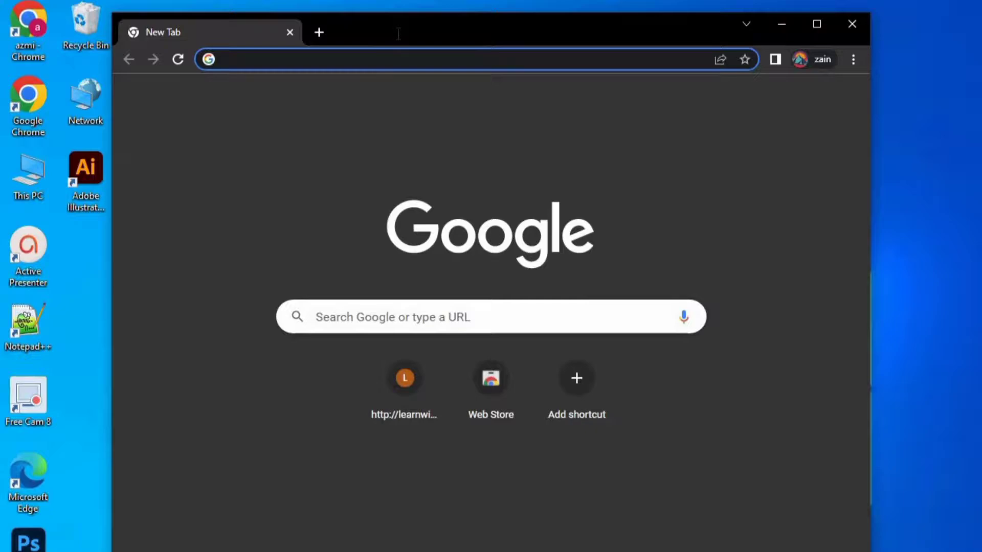
pyautogui.doubleClick(397, 31)
pyautogui.click(335, 36)
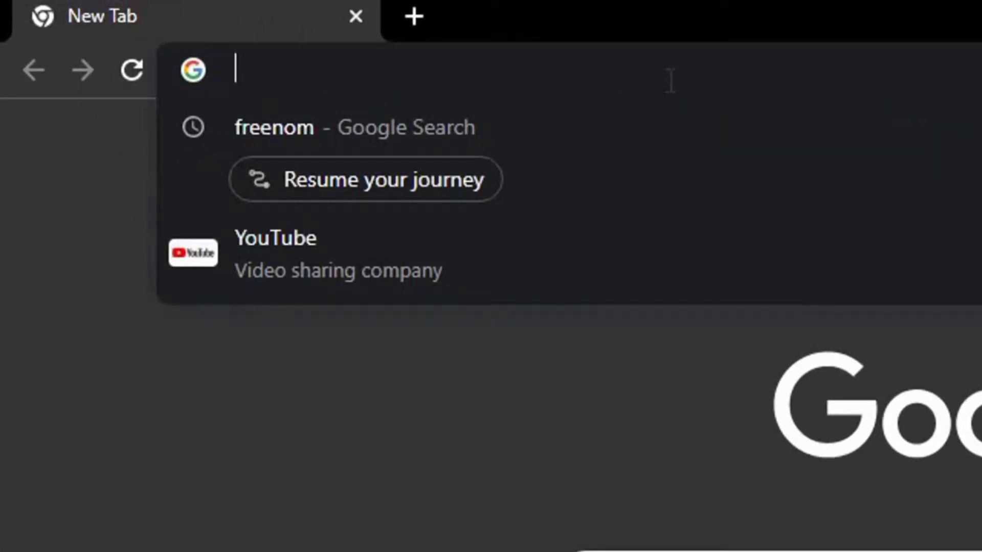
# Search Google for 'Profreehost' and open the profreehost.com result.
pyautogui.write('Pr')
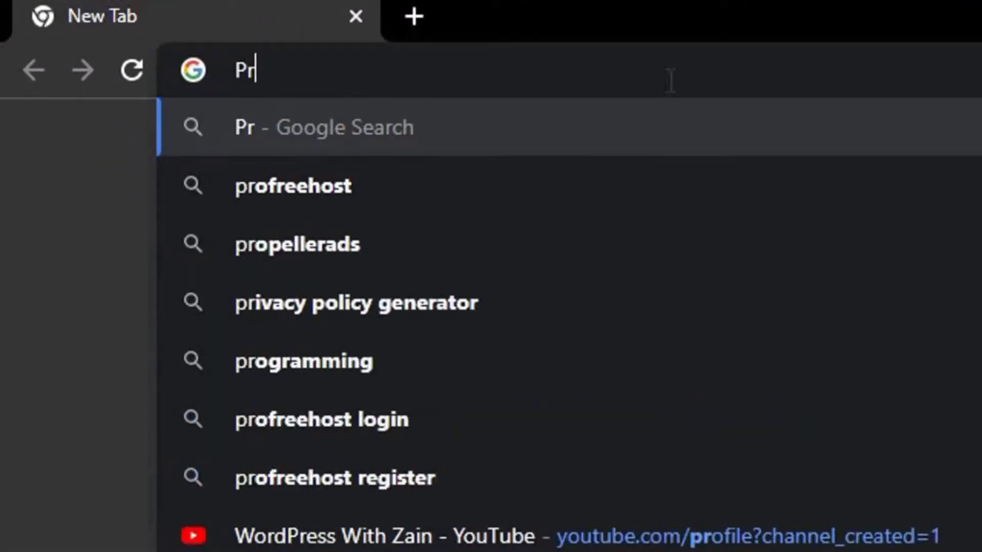
pyautogui.write('ofreehost')
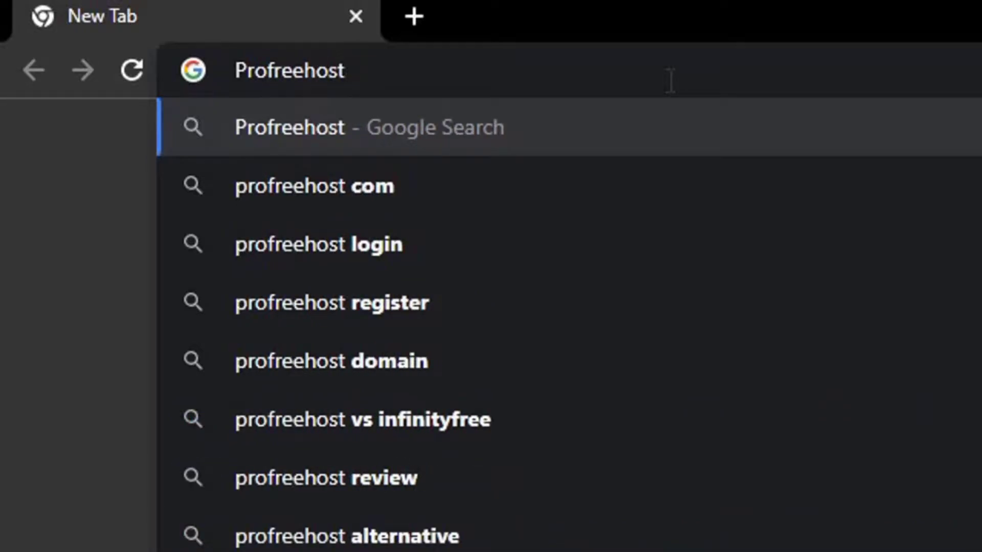
pyautogui.press('Return')
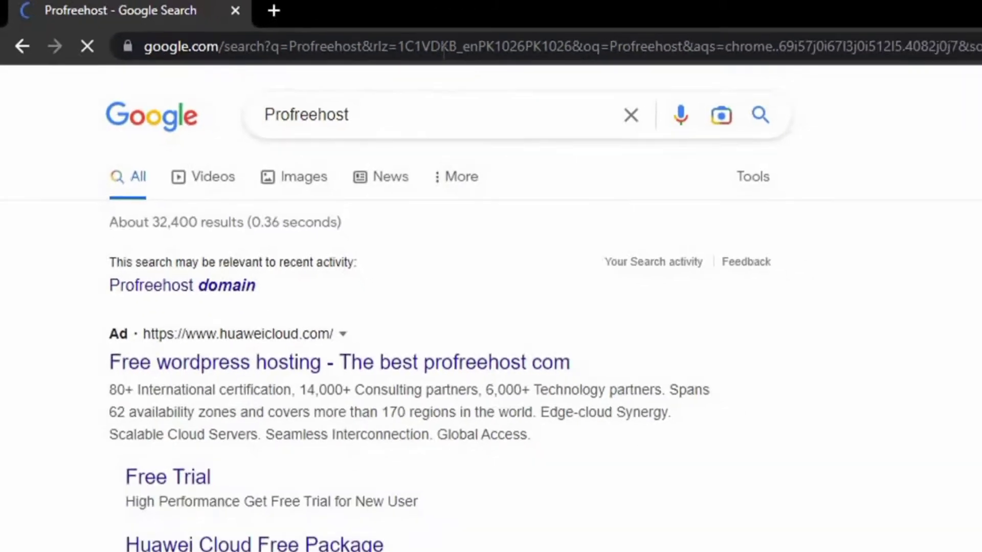
pyautogui.scroll(-2, 171, 450)
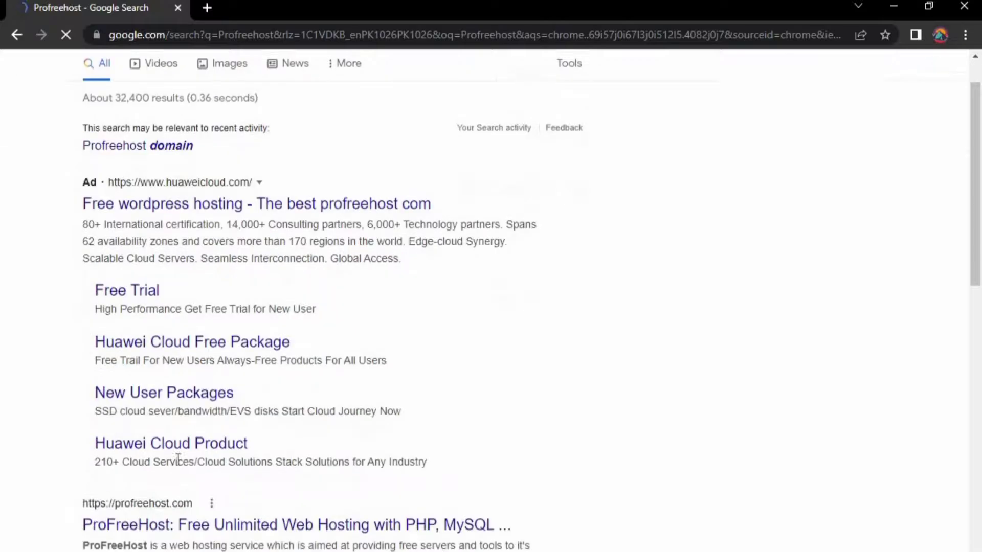
pyautogui.click(184, 521)
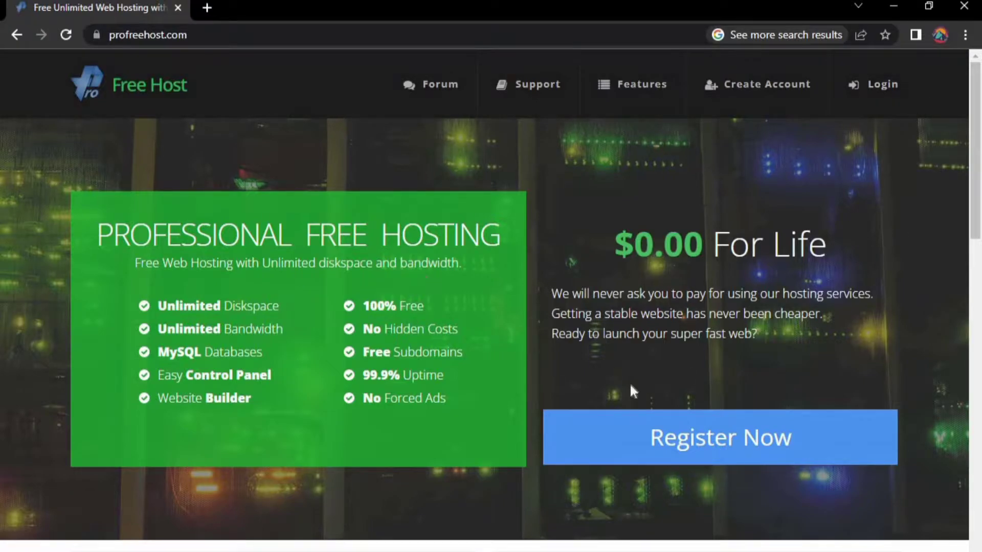
# On the ProFreeHost sign-up page, fill in the Google account's e-mail address copied from a new tab.
pyautogui.click(677, 440)
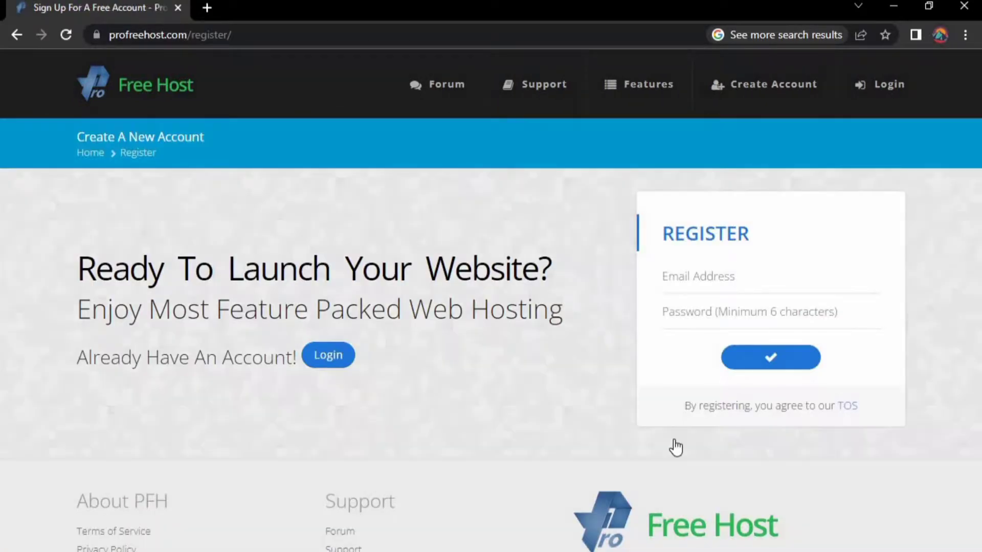
pyautogui.click(750, 278)
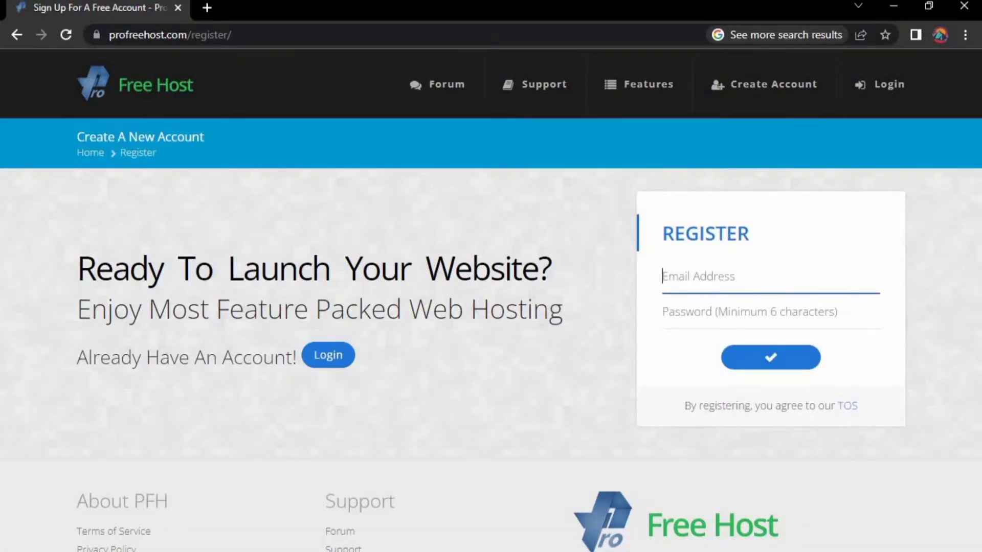
pyautogui.hotkey('ctrl', 't')
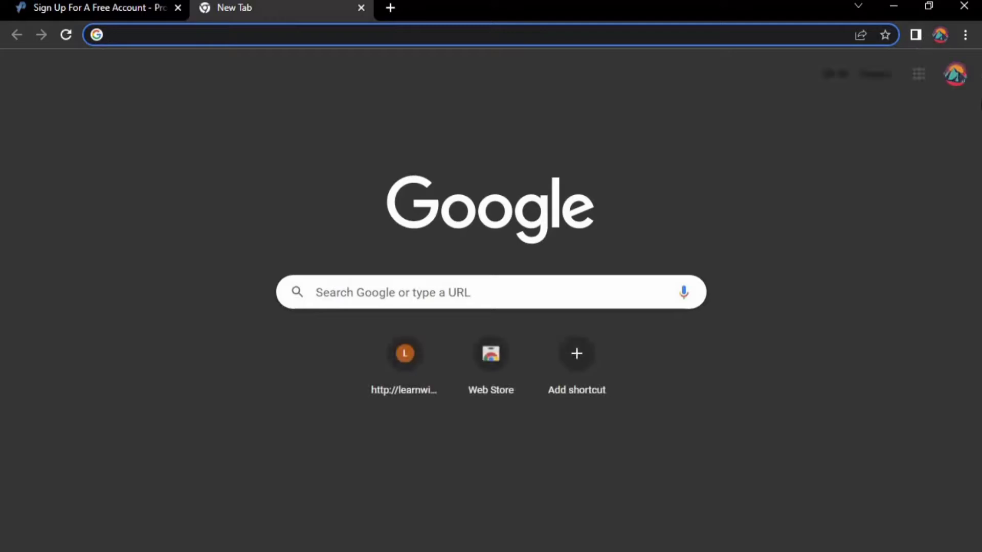
pyautogui.click(957, 75)
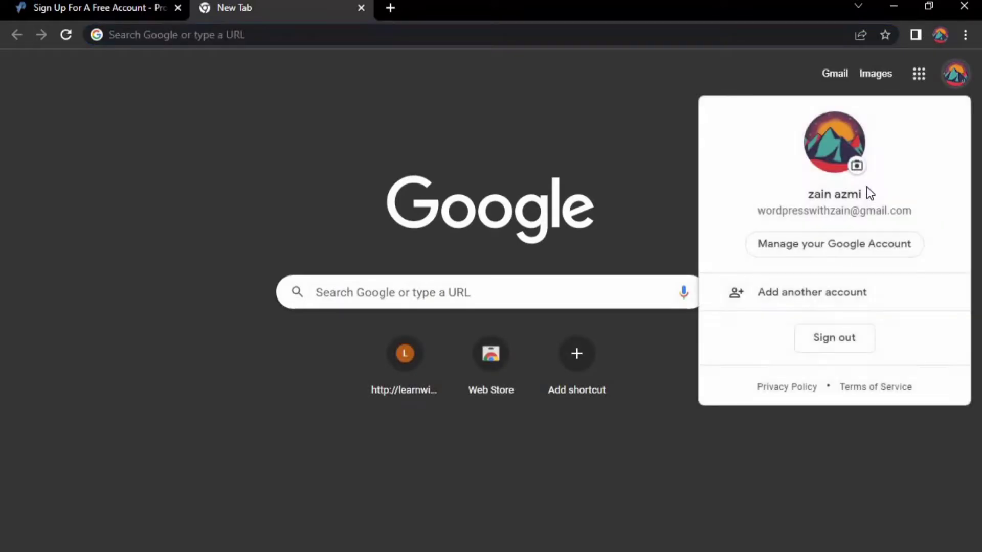
pyautogui.tripleClick(858, 213)
pyautogui.rightClick(858, 213)
pyautogui.click(865, 225)
pyautogui.click(128, 9)
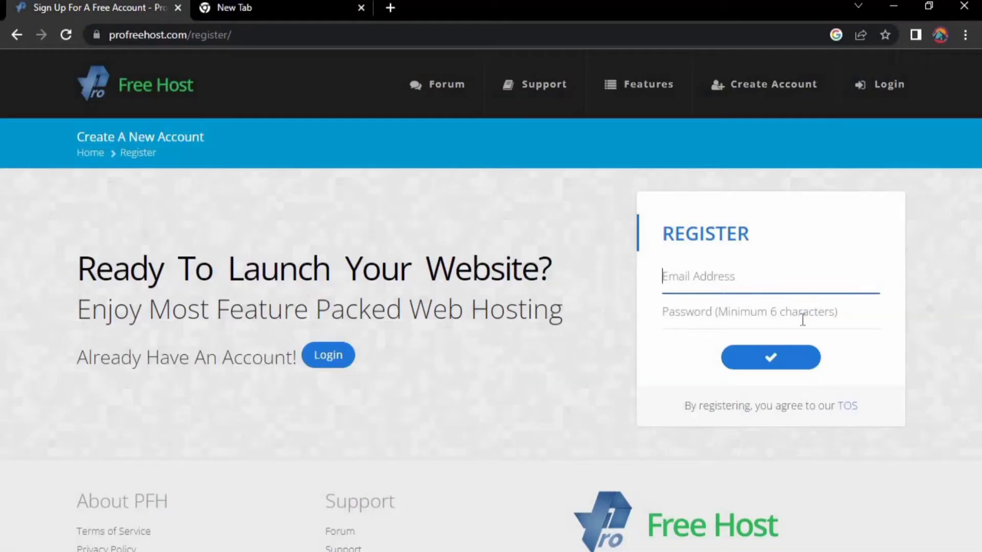
pyautogui.rightClick(781, 285)
pyautogui.click(826, 401)
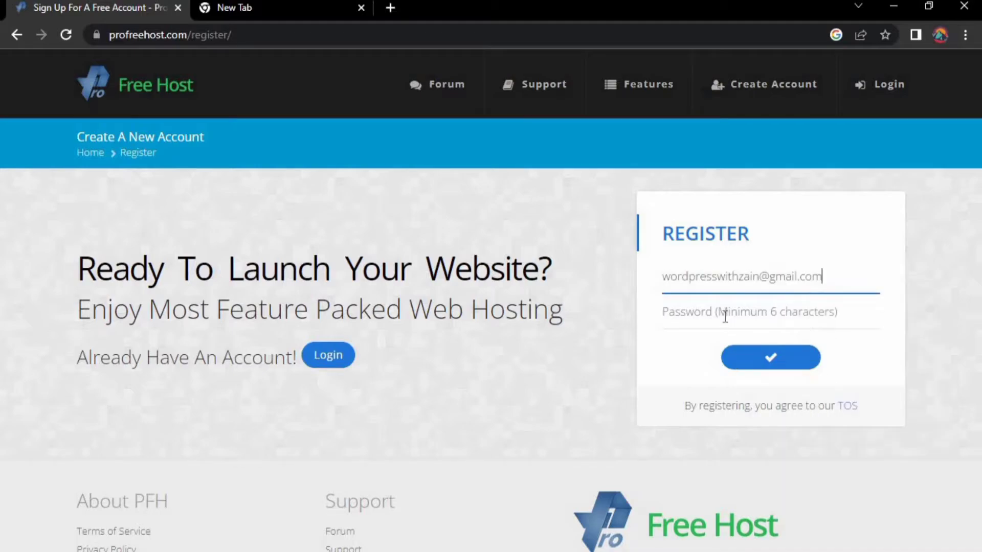
# Enter a password and submit the registration to reach the Client Area.
pyautogui.click(725, 316)
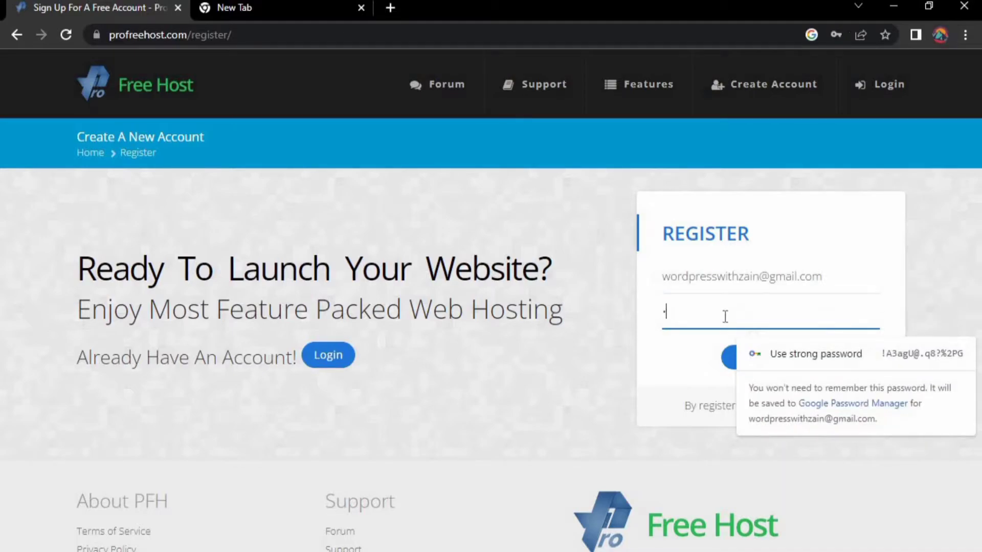
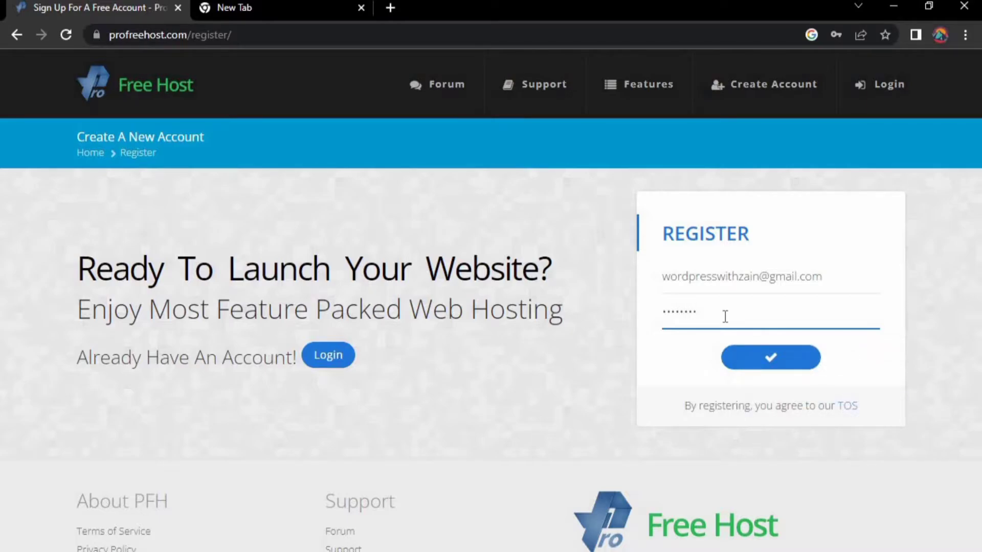
pyautogui.click(768, 361)
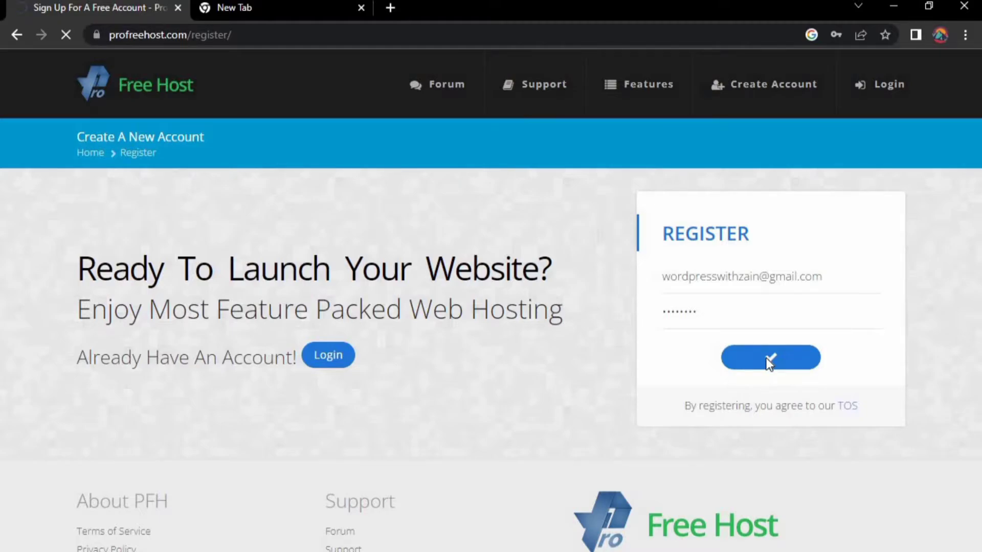
pyautogui.scroll(-3, 395, 293)
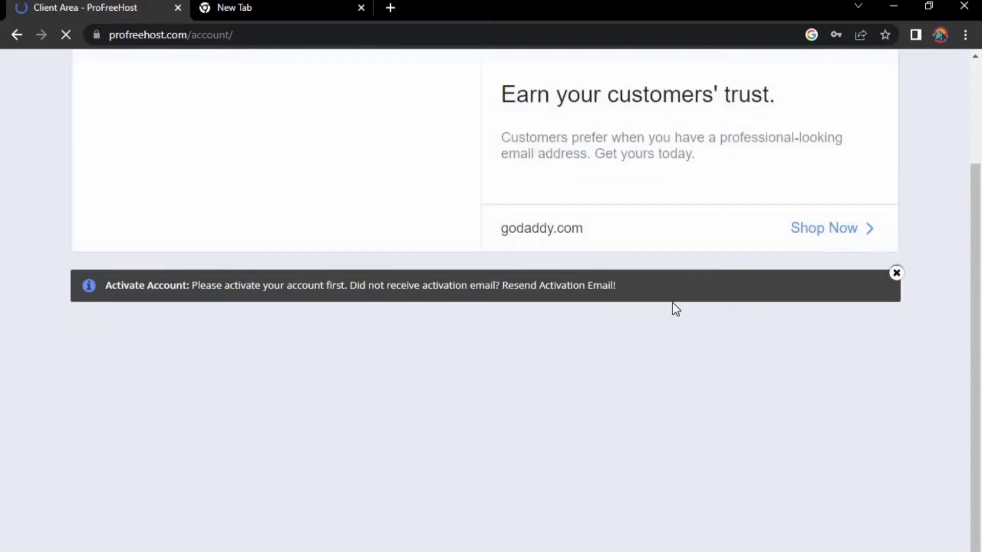
pyautogui.scroll(3, 593, 337)
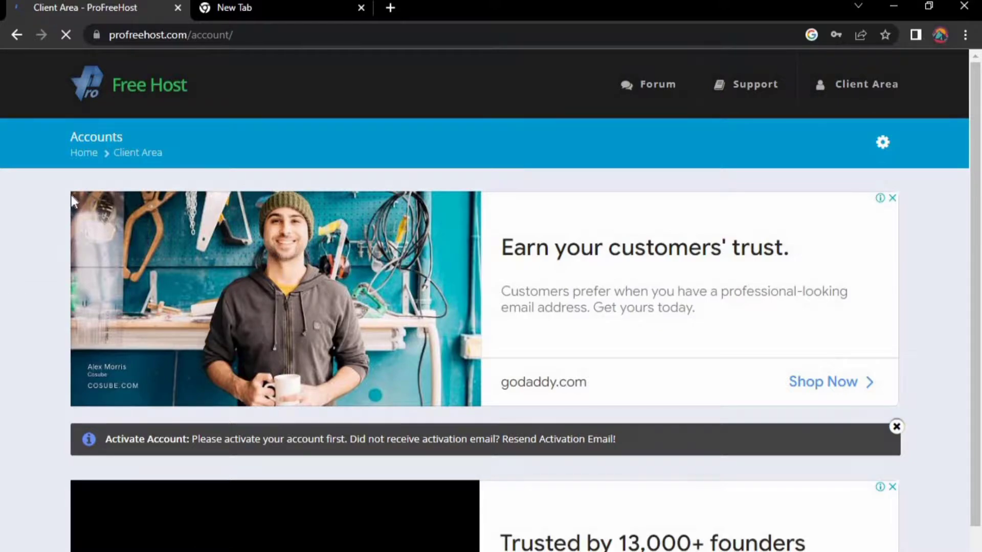
pyautogui.click(240, 11)
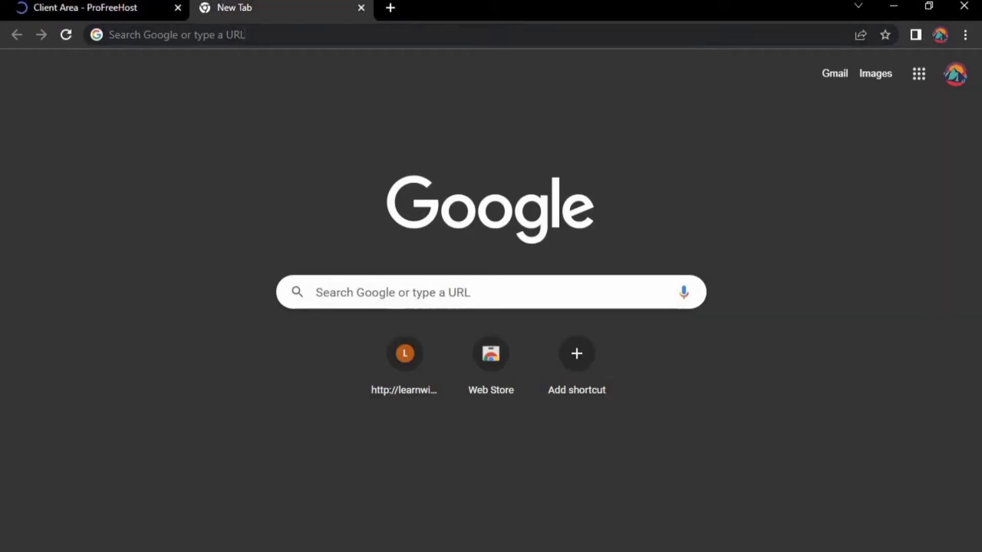
# Search for Freenom and open the Freenom homepage.
pyautogui.click(245, 34)
pyautogui.write('freenom')
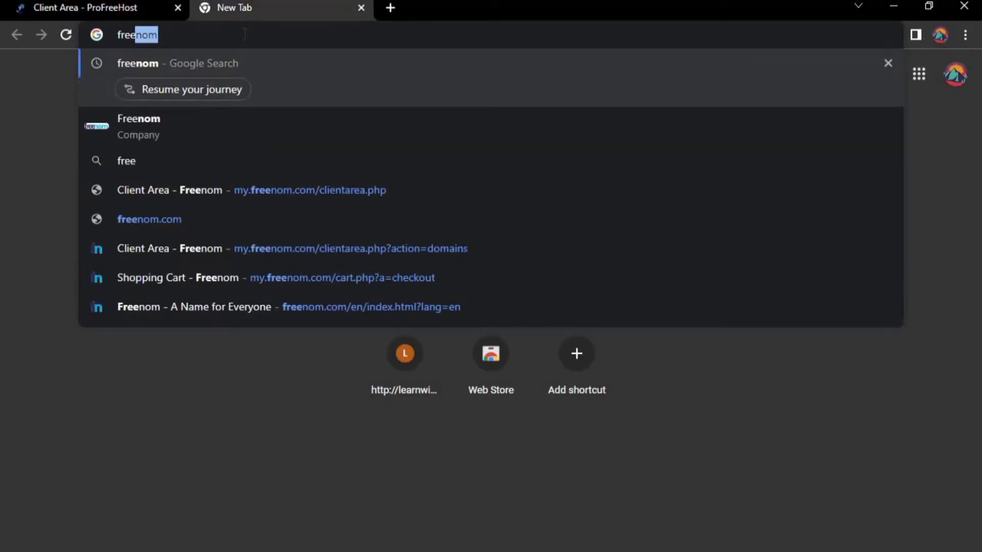
pyautogui.press('Return')
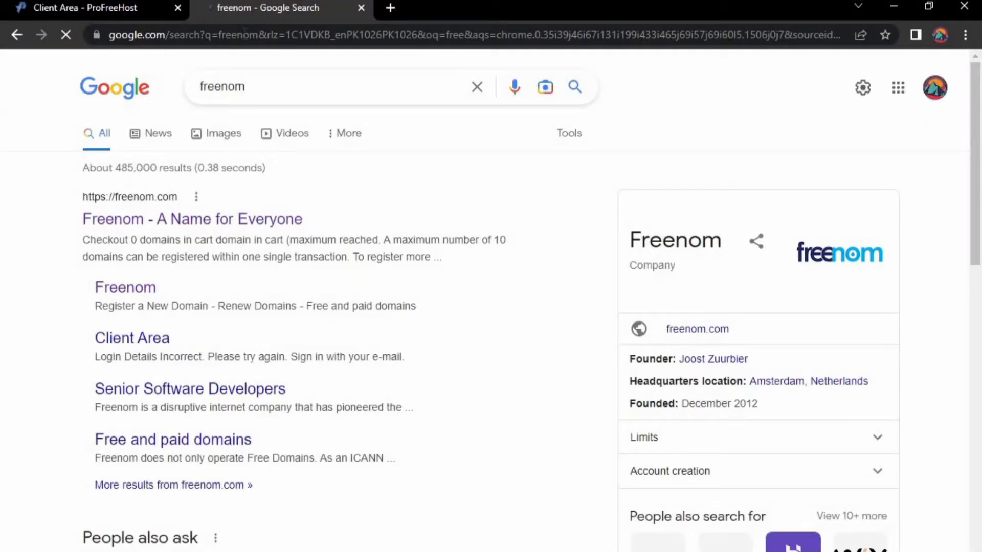
pyautogui.click(205, 219)
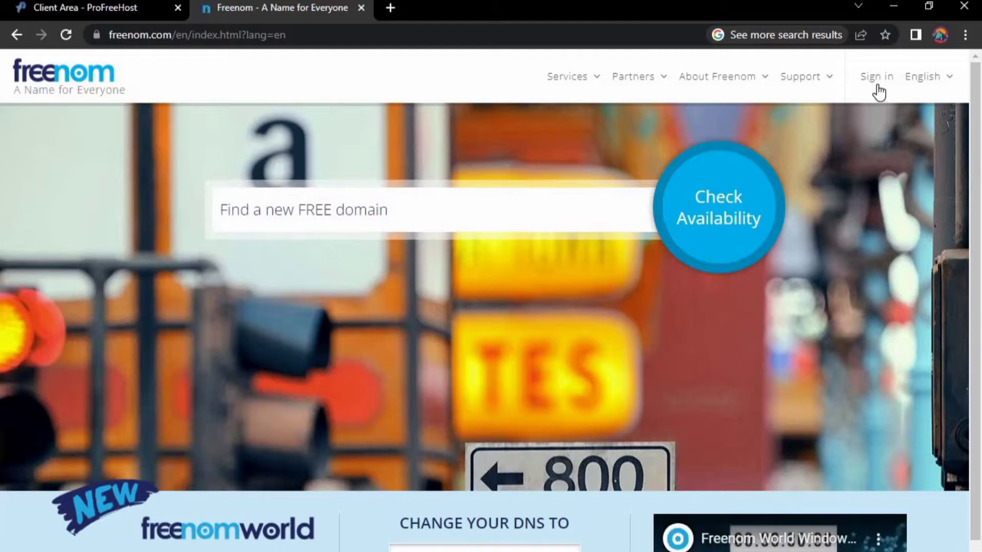
# Sign in to Freenom with the copied e-mail, remembering and saving the login in Chrome.
pyautogui.click(865, 81)
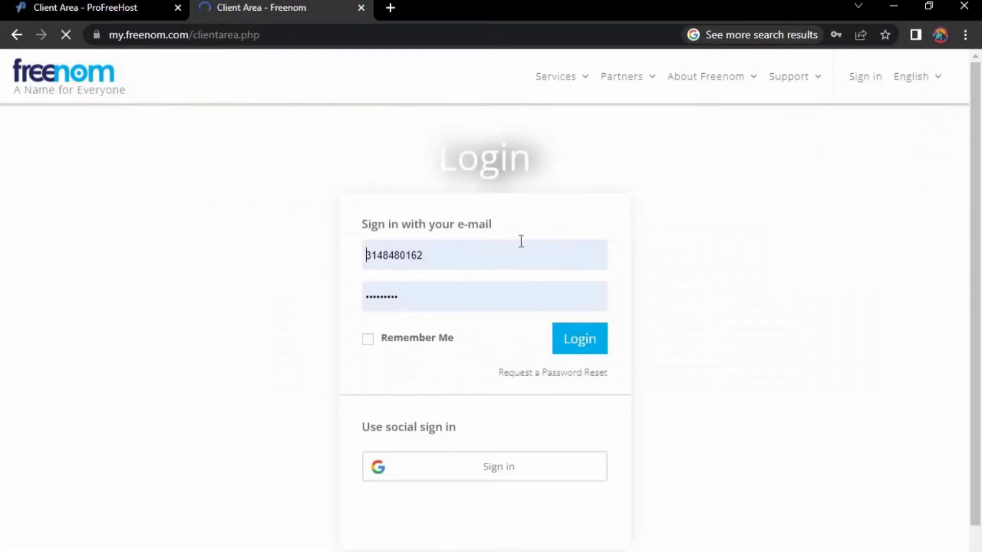
pyautogui.click(413, 346)
pyautogui.click(445, 252)
pyautogui.doubleClick(445, 251)
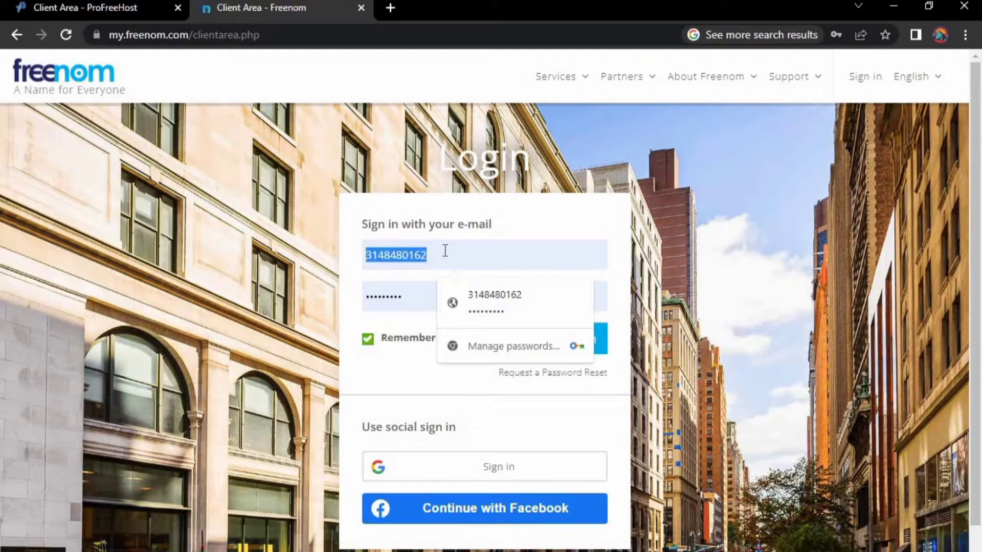
pyautogui.rightClick(445, 250)
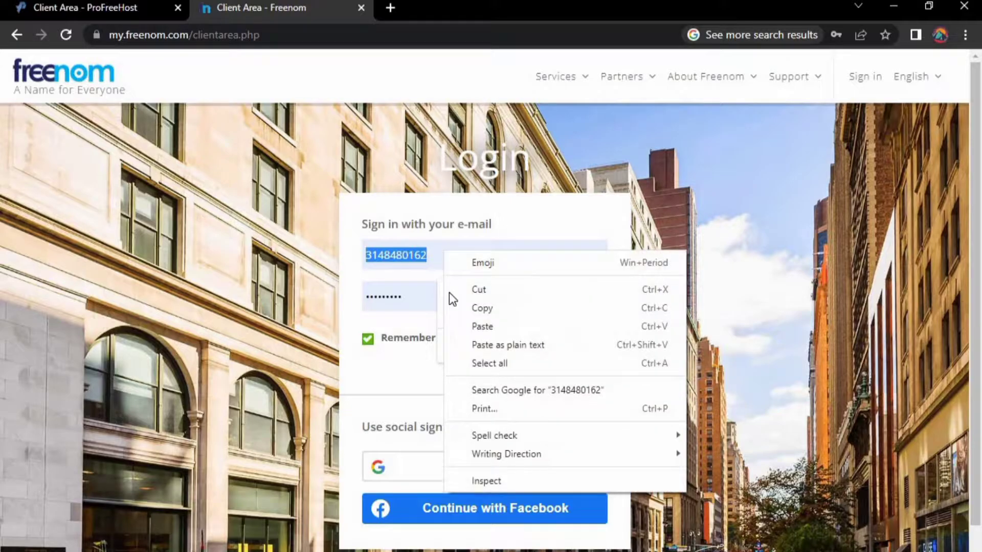
pyautogui.click(472, 342)
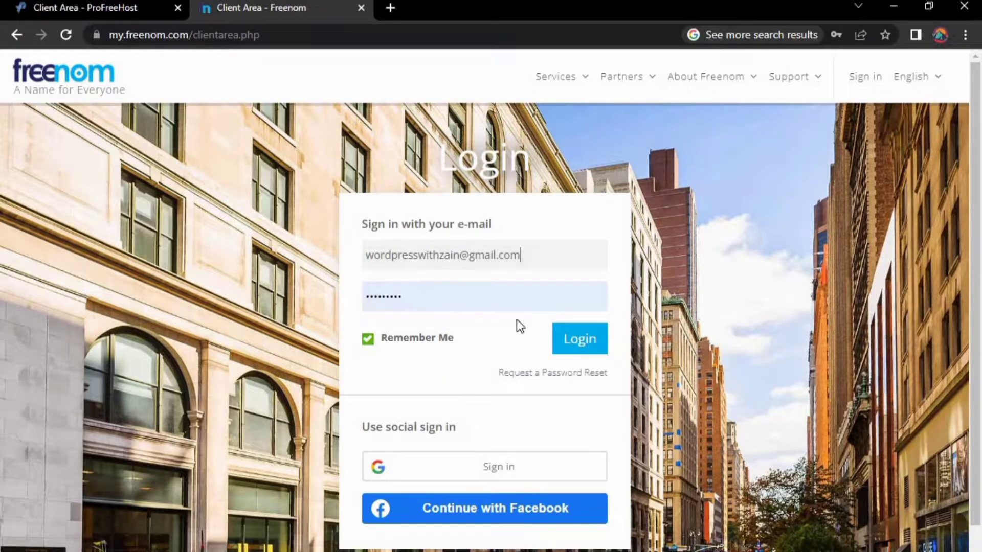
pyautogui.click(578, 351)
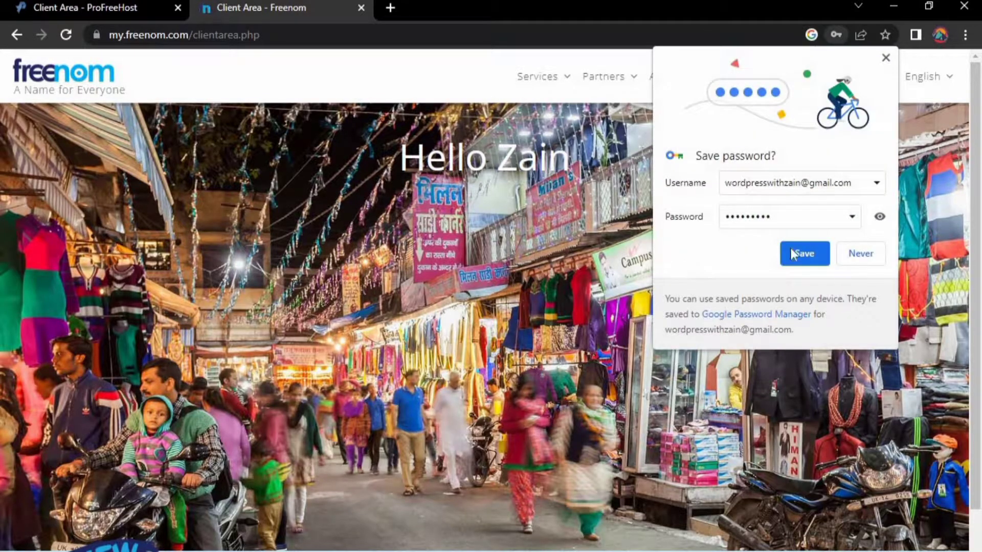
pyautogui.click(792, 254)
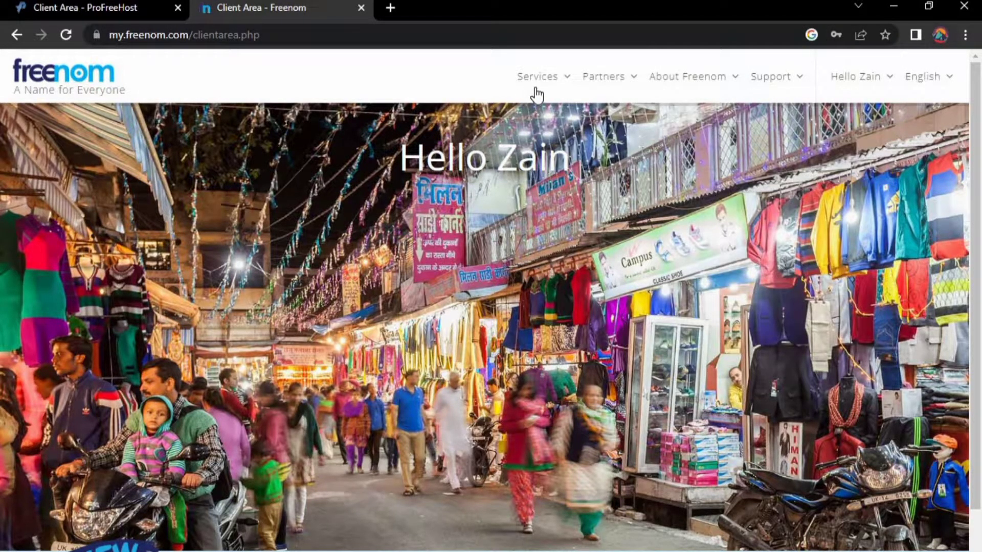
# Open Services > My Domains to list the active wordpresswithzain.ml domain.
pyautogui.moveTo(537, 82)
pyautogui.click(565, 159)
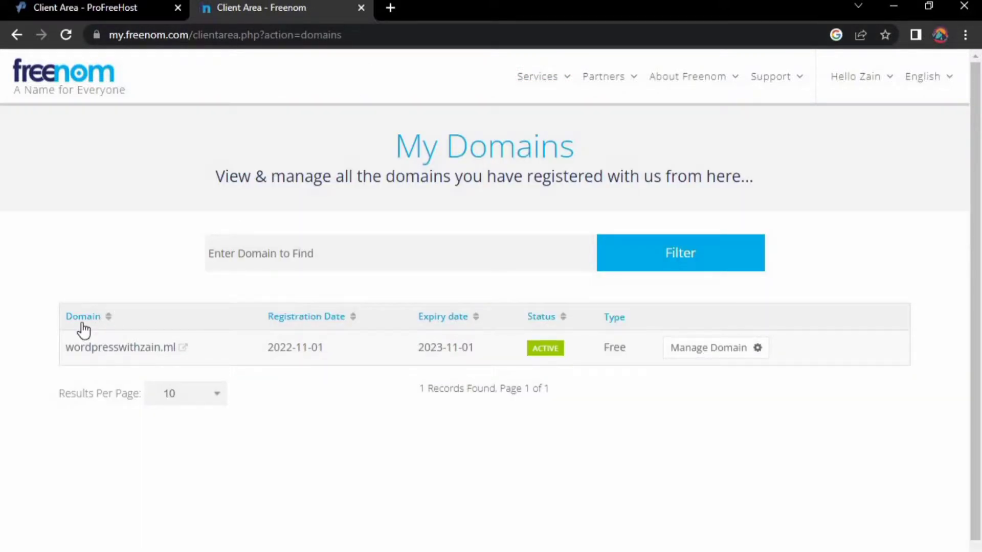
pyautogui.click(106, 13)
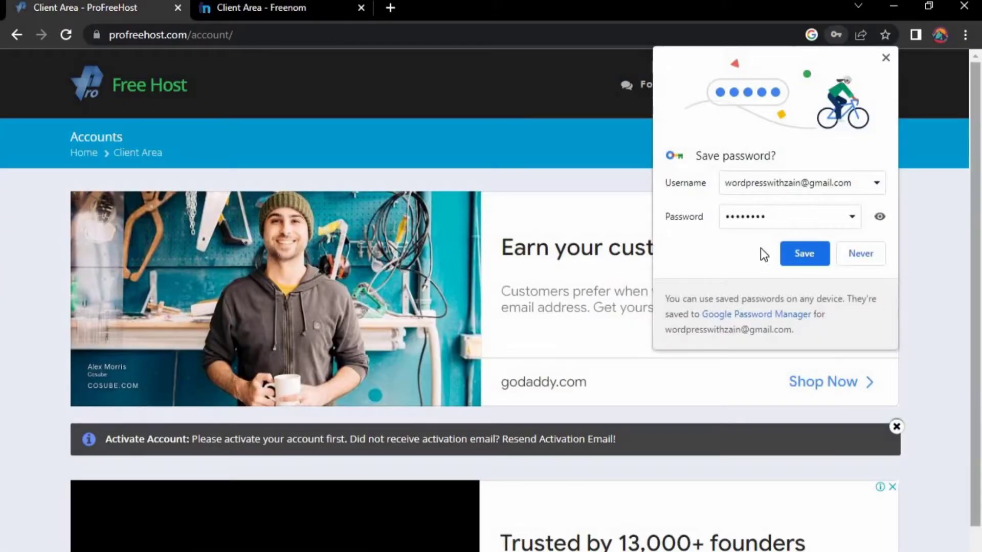
# Save the ProFreeHost login in Chrome and open Gmail in a new tab.
pyautogui.click(801, 260)
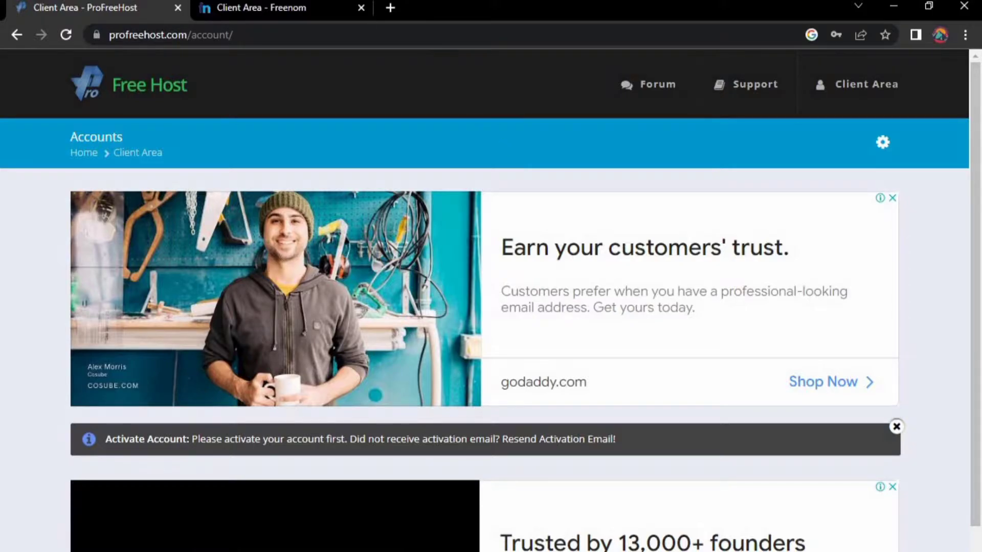
pyautogui.click(390, 7)
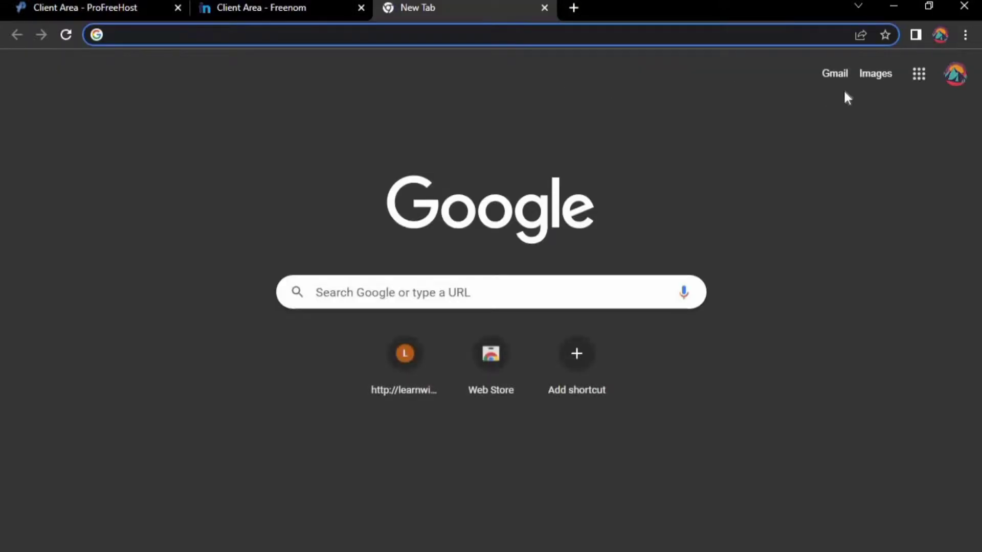
pyautogui.click(829, 75)
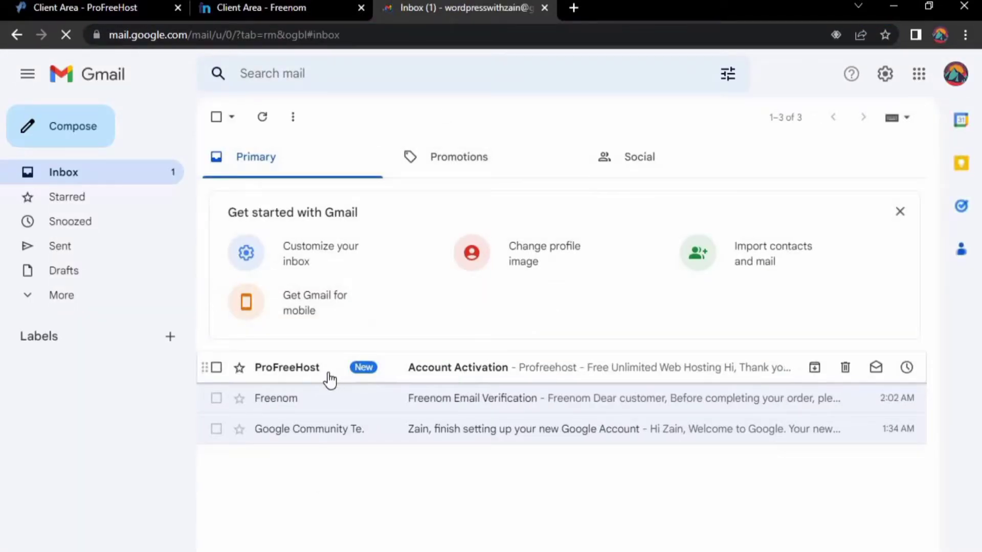
# Open the ProFreeHost 'Account Activation' email in the Gmail inbox.
pyautogui.click(322, 379)
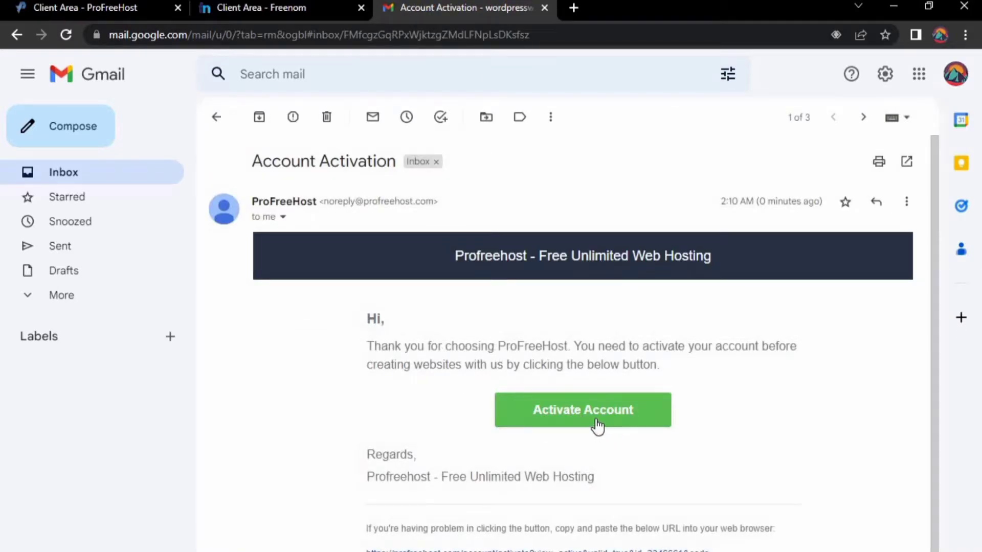
# Activate the ProFreeHost account from the email's Activate Account button and close the Gmail tab.
pyautogui.click(528, 409)
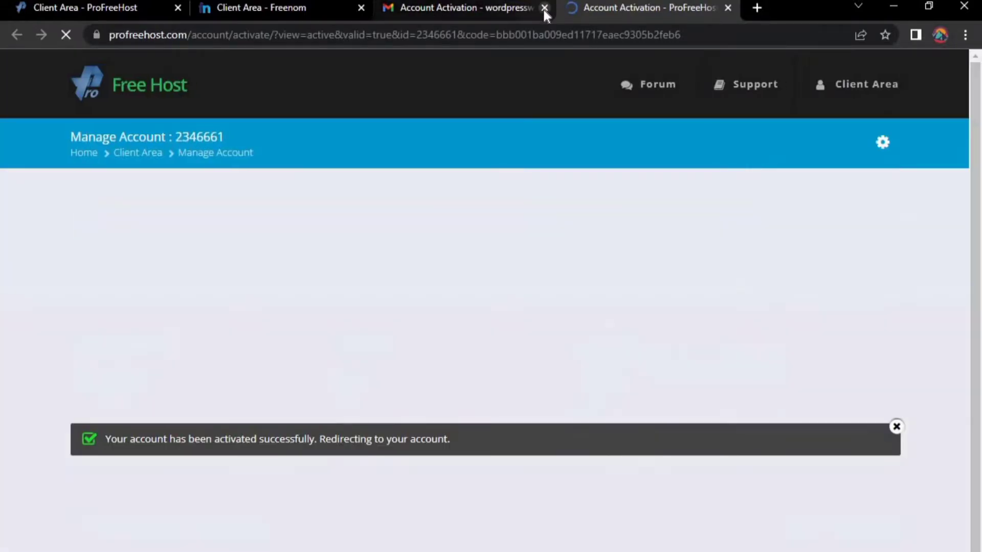
pyautogui.click(545, 8)
pyautogui.scroll(-3, 334, 269)
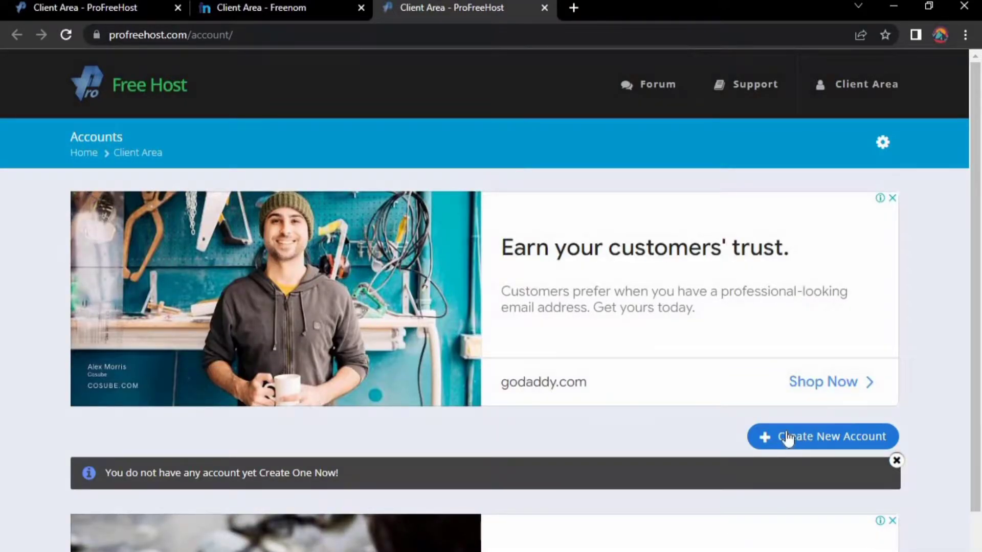
# Create a new hosting account using the custom domain Wordpresswithzain.ml.
pyautogui.click(821, 437)
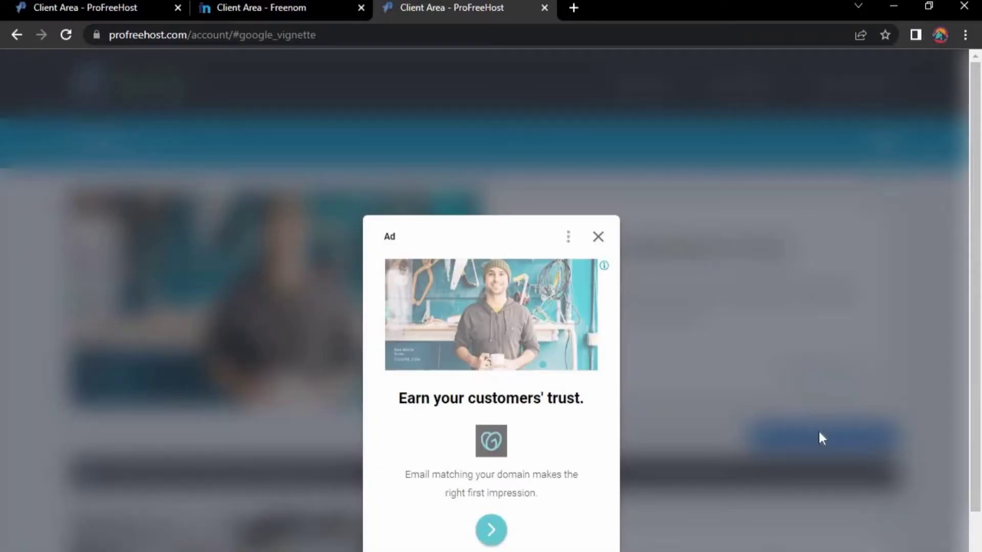
pyautogui.click(601, 239)
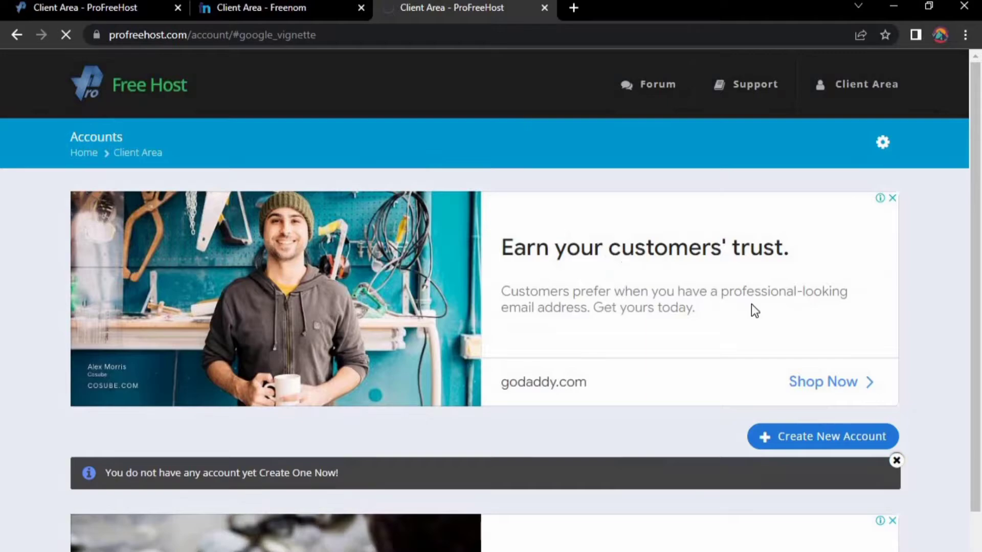
pyautogui.scroll(-2, 509, 303)
pyautogui.scroll(-1, 508, 301)
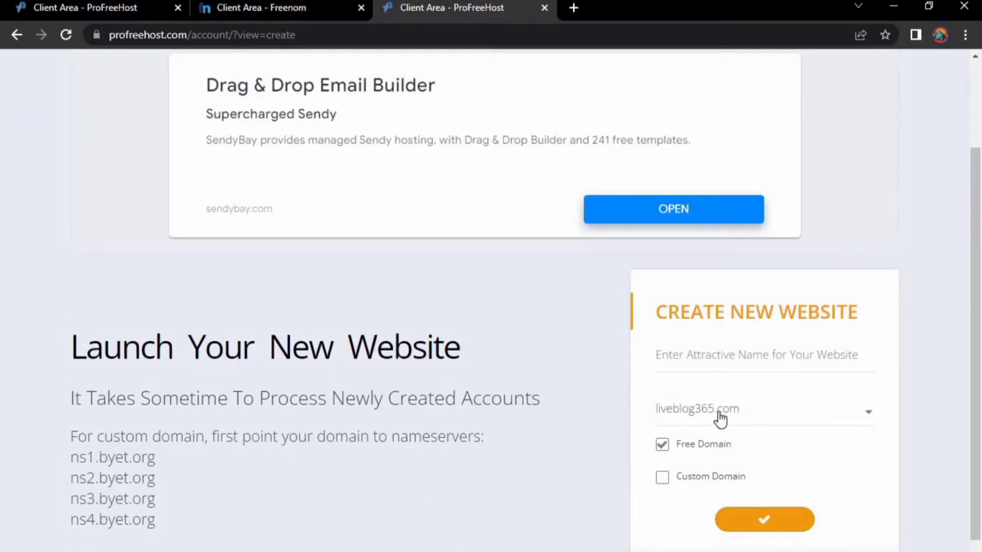
pyautogui.click(685, 478)
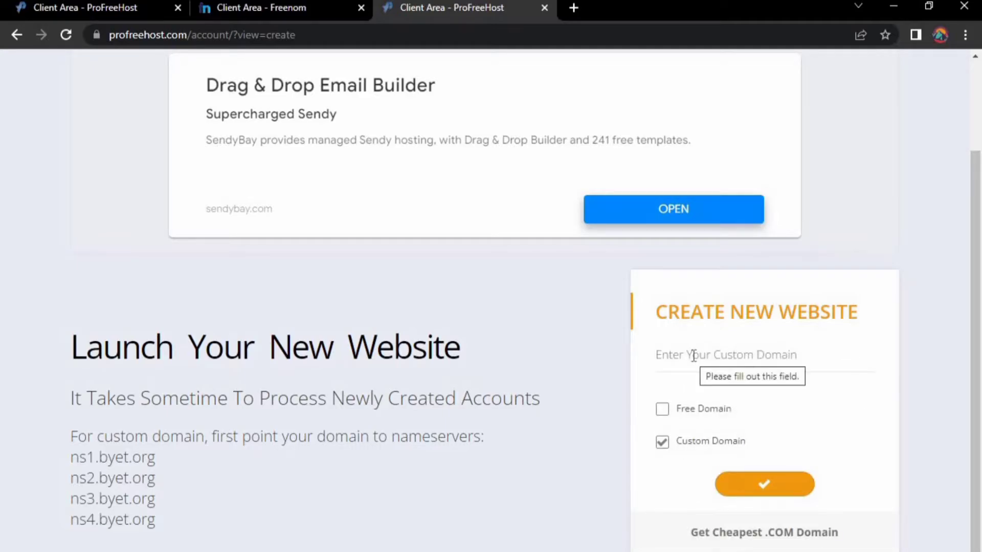
pyautogui.click(693, 357)
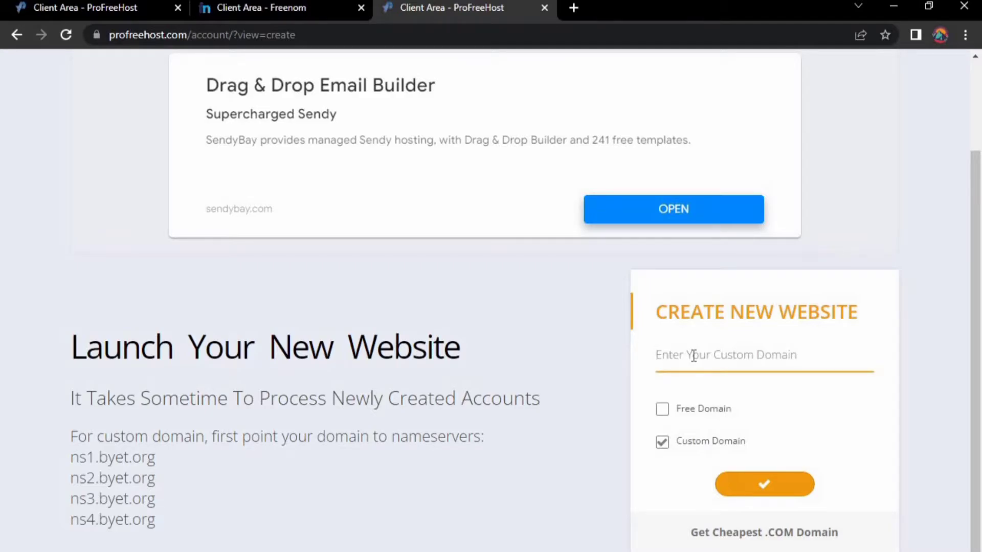
pyautogui.write('Wordpressw')
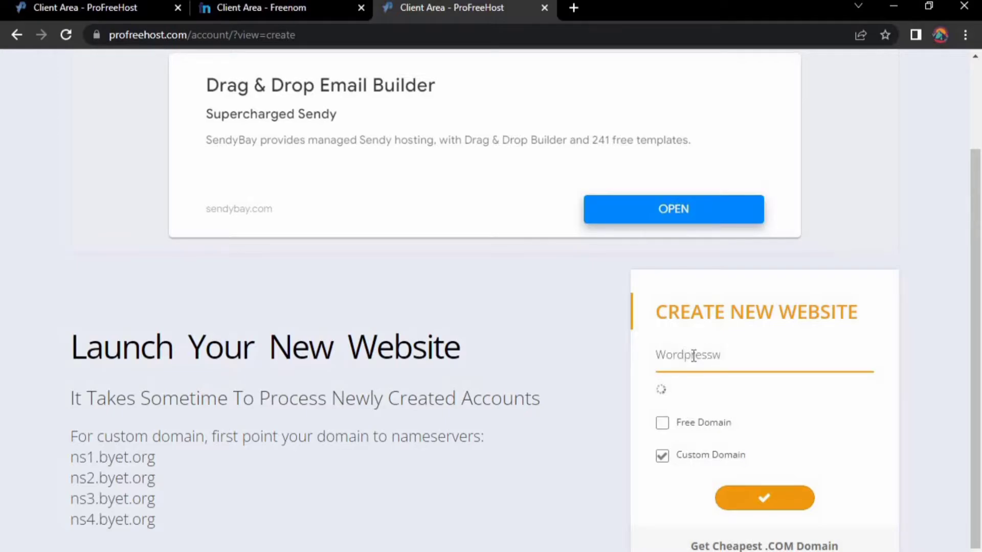
pyautogui.write('ithzain.ml')
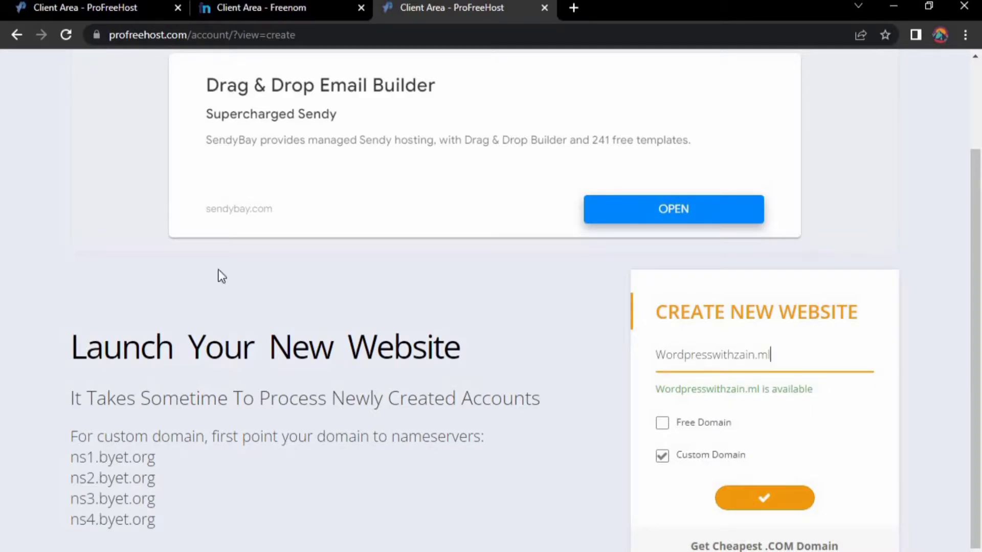
# Copy the first nameserver, ns1.byet.org.
pyautogui.tripleClick(165, 452)
pyautogui.hotkey('ctrl', 'c')
pyautogui.rightClick(165, 453)
pyautogui.click(174, 464)
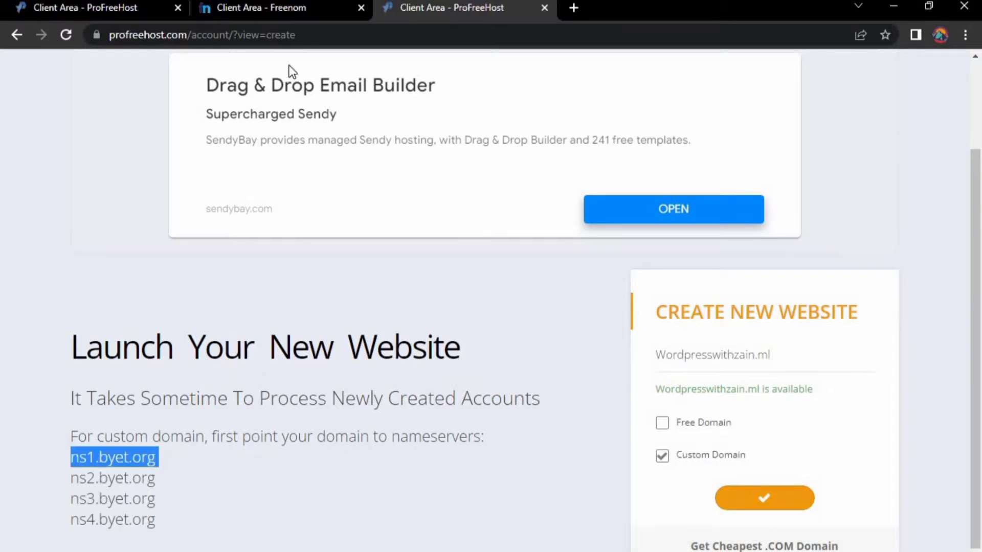
# Open Freenom's Management Tools > Nameservers page for wordpresswithzain.ml.
pyautogui.click(289, 8)
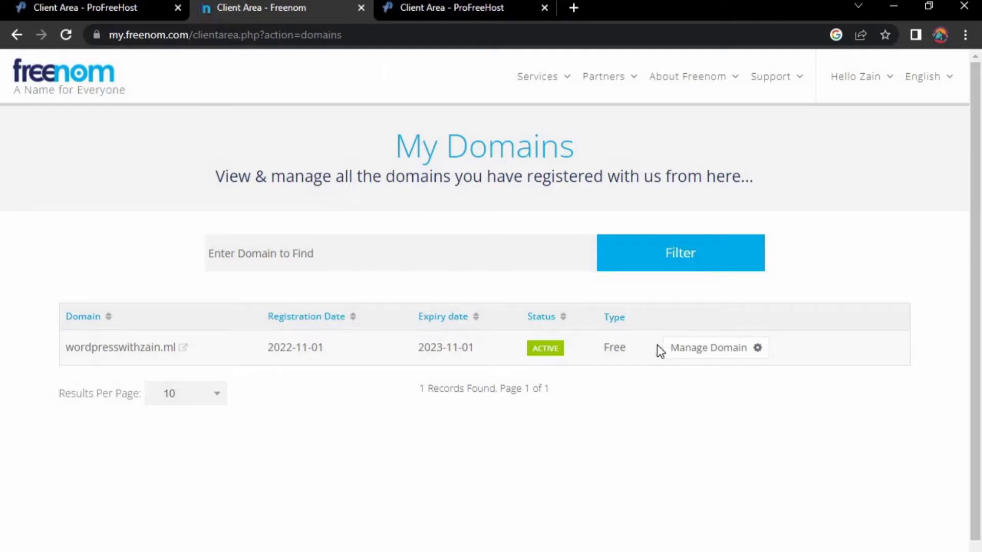
pyautogui.click(700, 353)
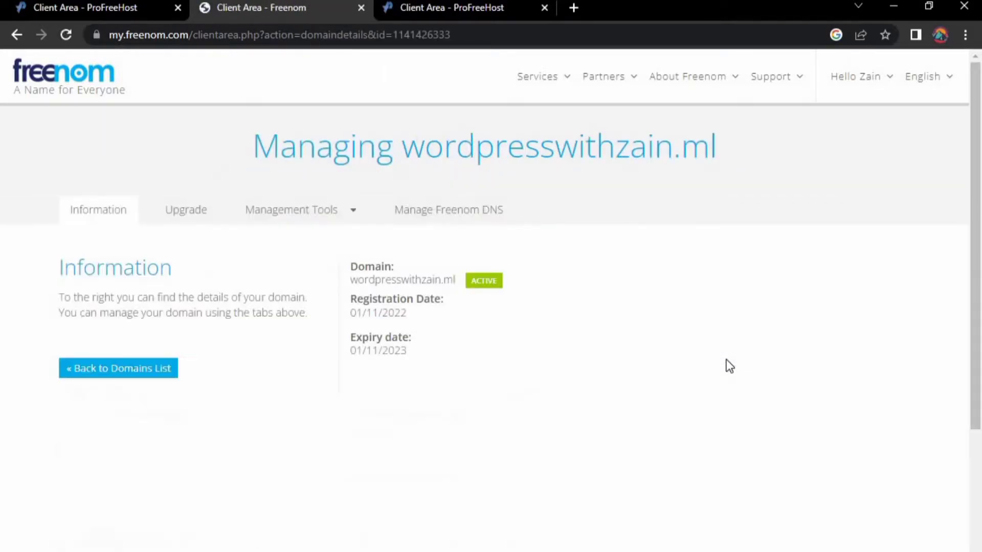
pyautogui.click(450, 223)
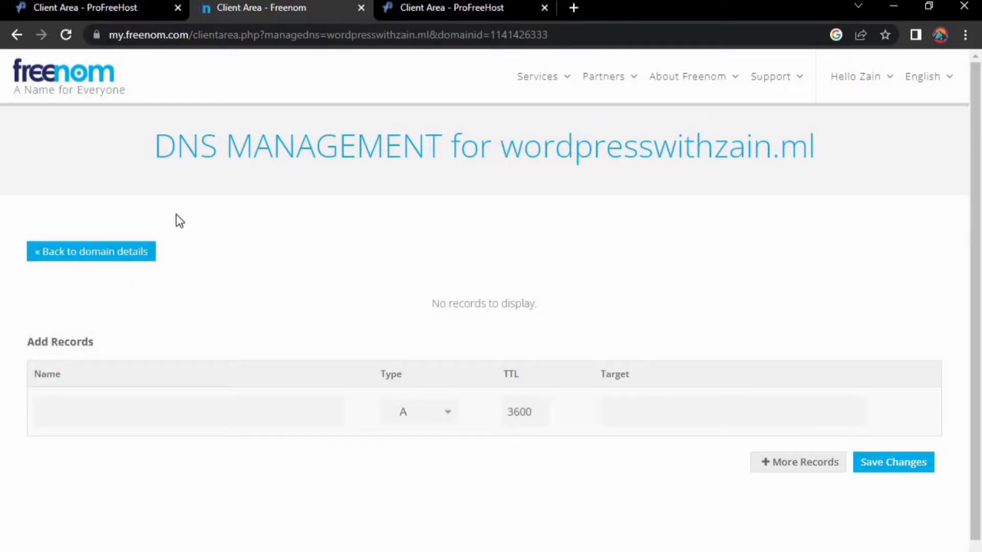
pyautogui.click(131, 258)
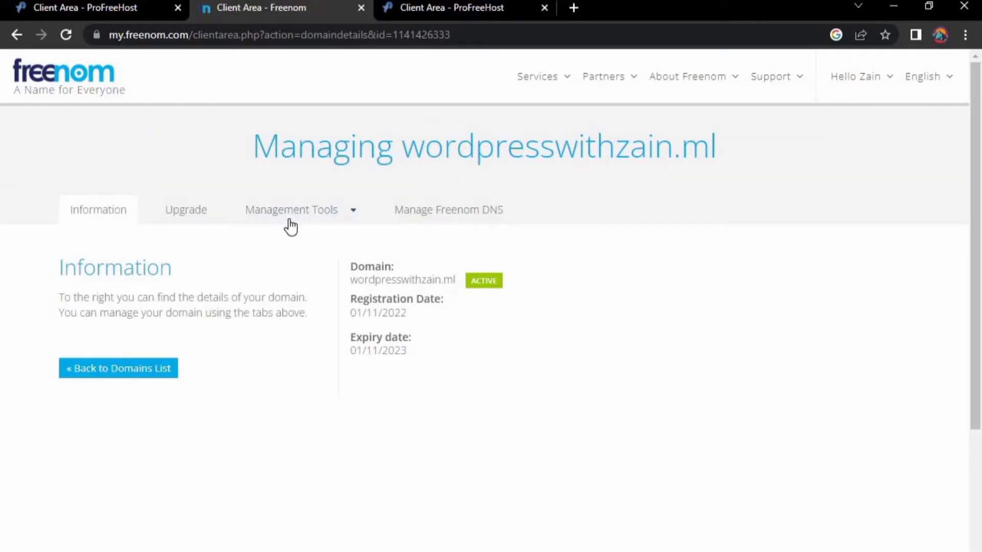
pyautogui.click(284, 217)
pyautogui.click(286, 242)
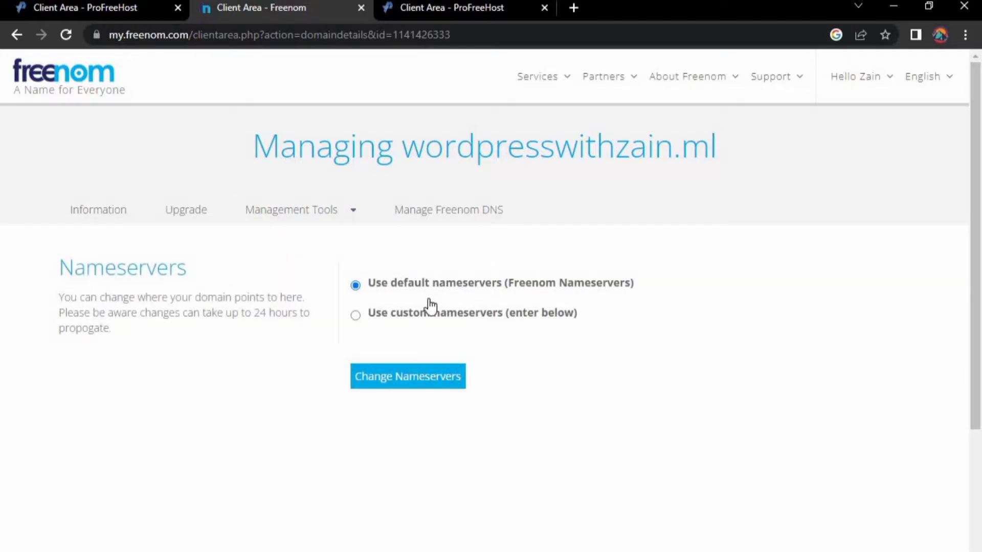
# Switch wordpresswithzain.ml to custom nameservers and paste ns1.byet.org as Nameserver 1.
pyautogui.click(407, 324)
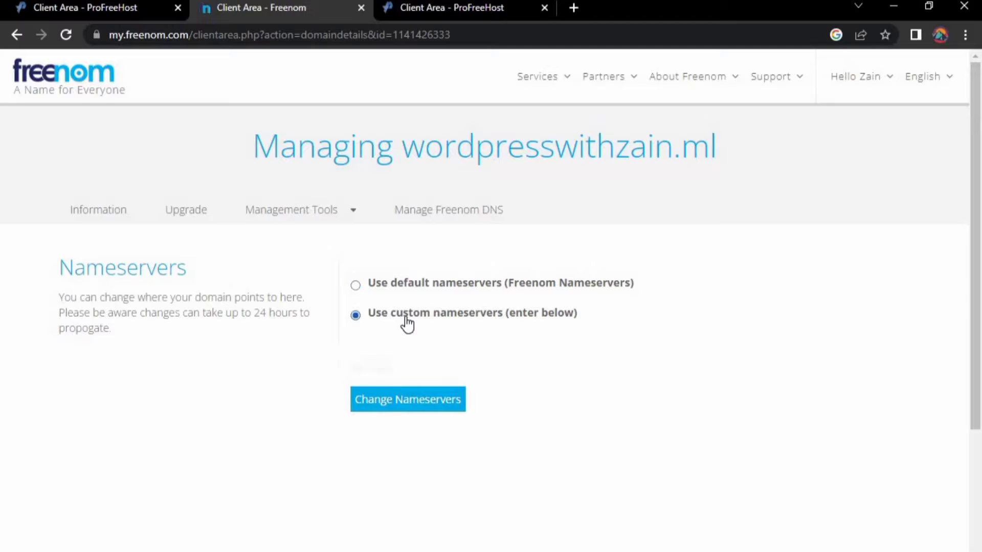
pyautogui.scroll(-2, 404, 311)
pyautogui.rightClick(404, 312)
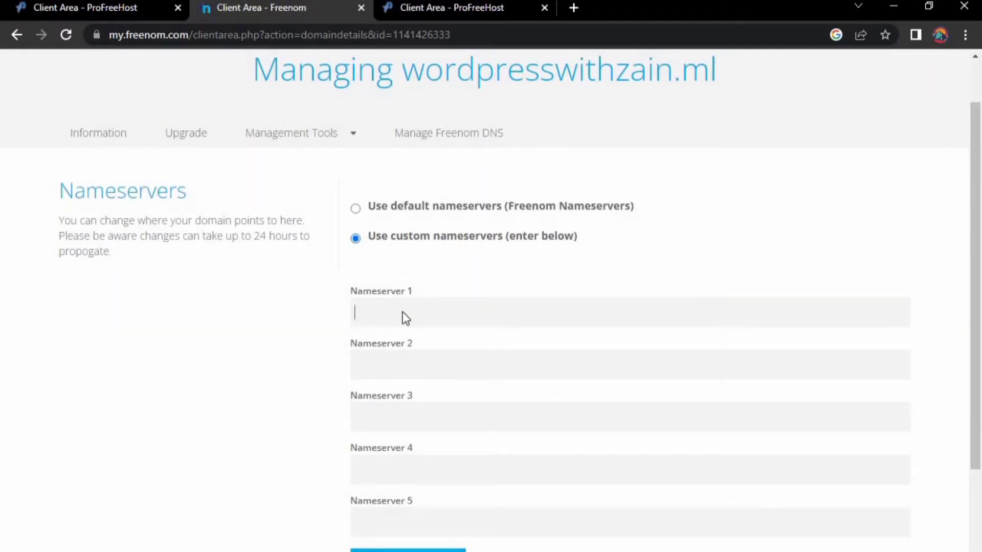
pyautogui.click(486, 427)
# Copy ns2.byet.org from ProFreeHost into Freenom's Nameserver 2 field.
pyautogui.hotkey('ctrl', 'Tab')
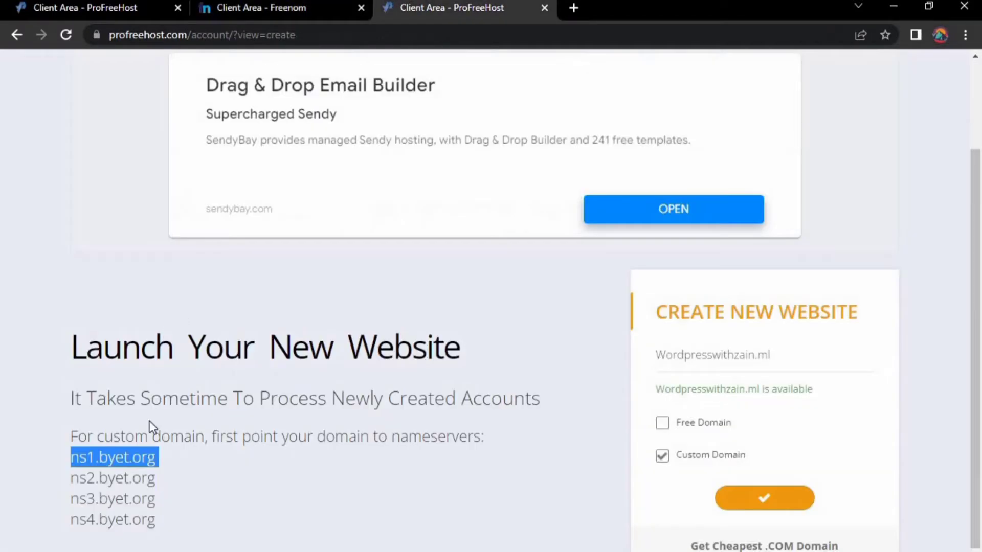
pyautogui.moveTo(153, 478); pyautogui.dragTo(70, 479)
pyautogui.rightClick(169, 485)
pyautogui.click(181, 493)
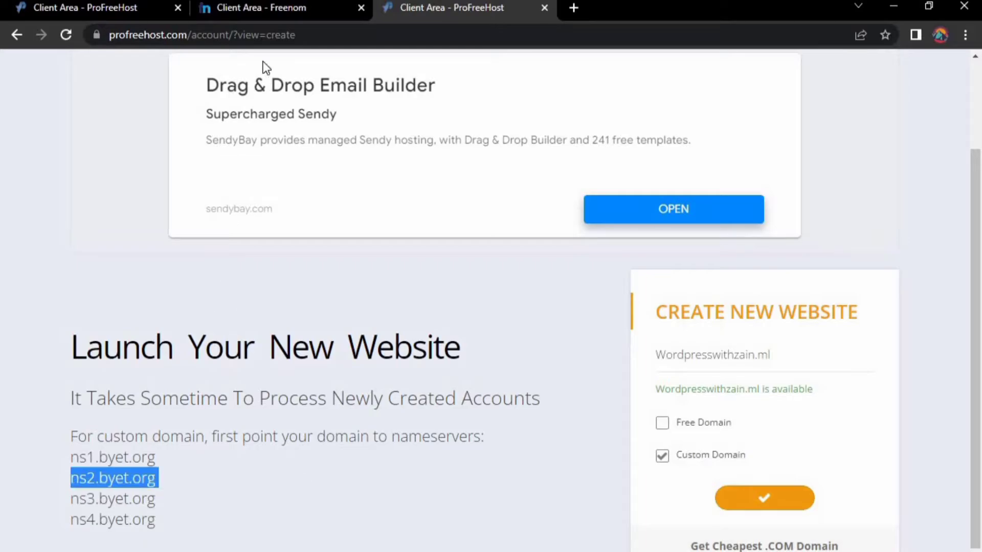
pyautogui.click(285, 12)
pyautogui.click(388, 371)
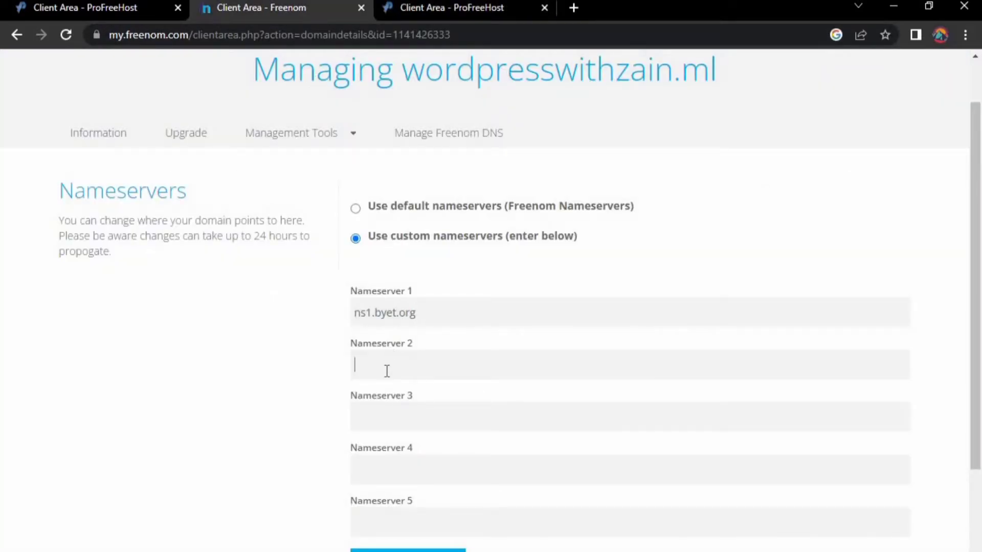
pyautogui.rightClick(381, 370)
pyautogui.click(444, 486)
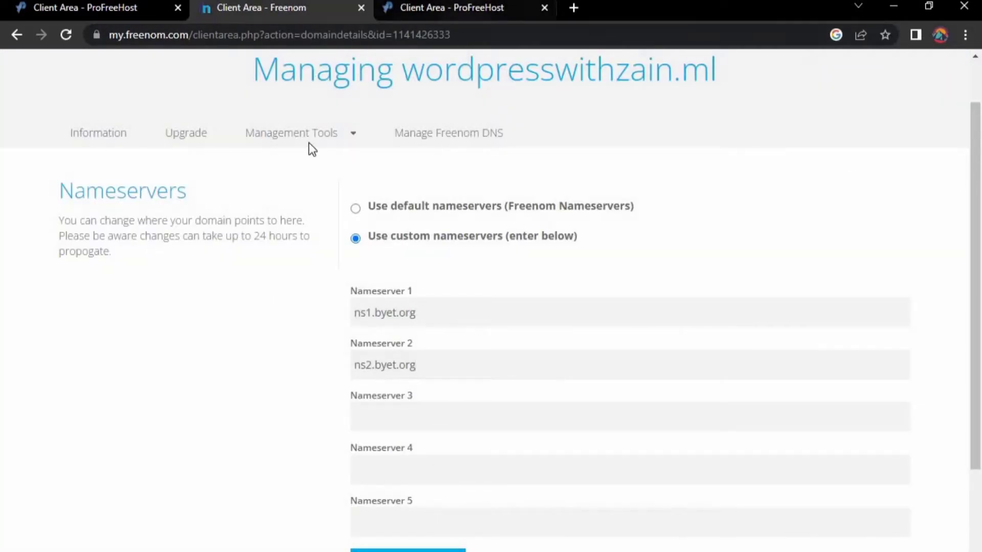
# Copy ns3.byet.org from ProFreeHost into Freenom's Nameserver 3 field.
pyautogui.hotkey('ctrl', 'Tab')
pyautogui.moveTo(164, 499); pyautogui.dragTo(71, 499)
pyautogui.rightClick(167, 495)
pyautogui.click(196, 506)
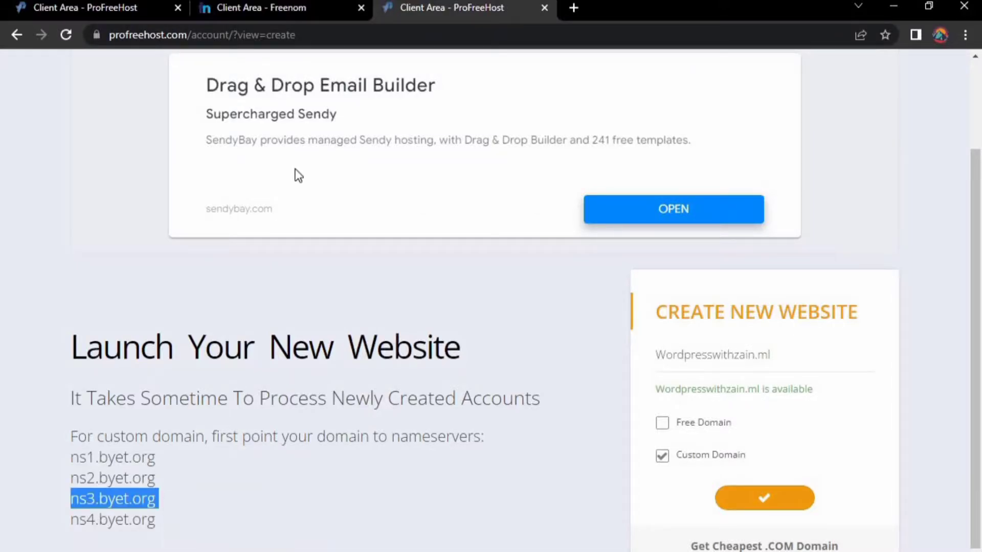
pyautogui.click(325, 14)
pyautogui.rightClick(414, 424)
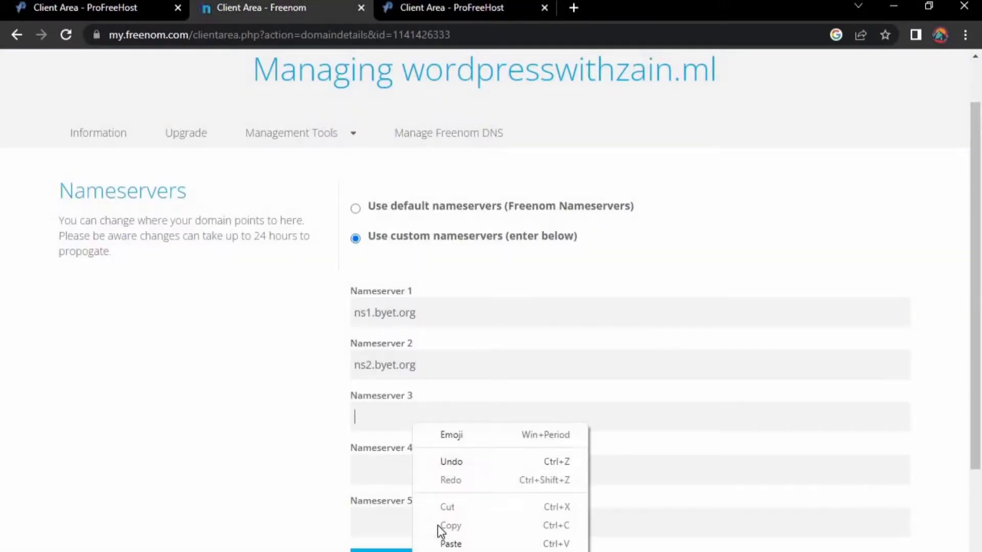
pyautogui.click(449, 541)
# Fill Nameserver 4 with ns4.byet.org and save the custom nameservers.
pyautogui.click(471, 7)
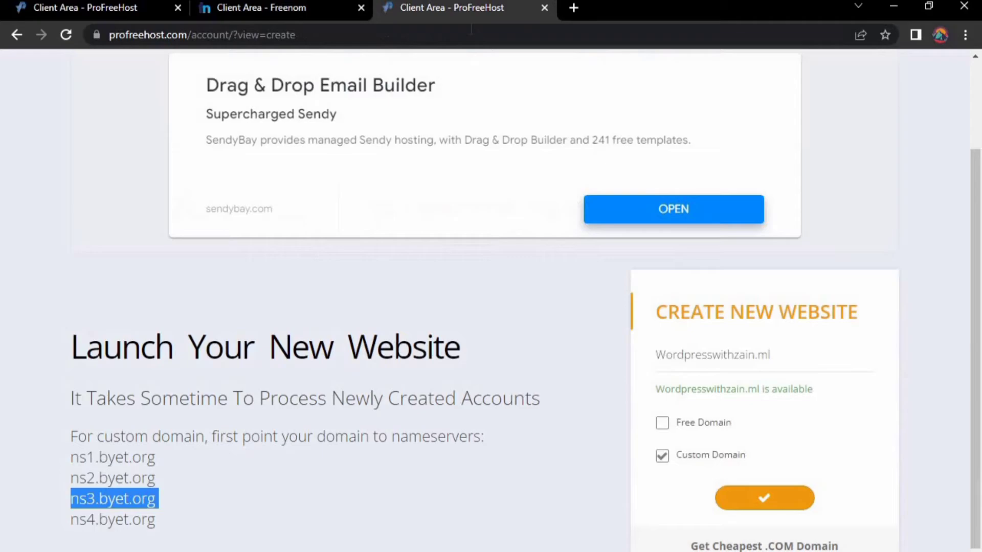
pyautogui.click(168, 513)
pyautogui.tripleClick(167, 514)
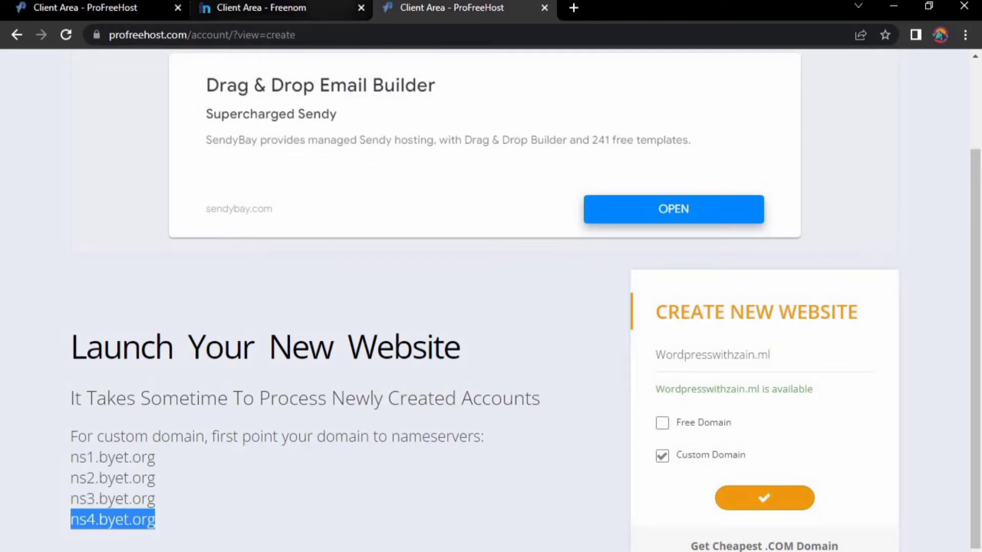
pyautogui.click(327, 8)
pyautogui.click(394, 471)
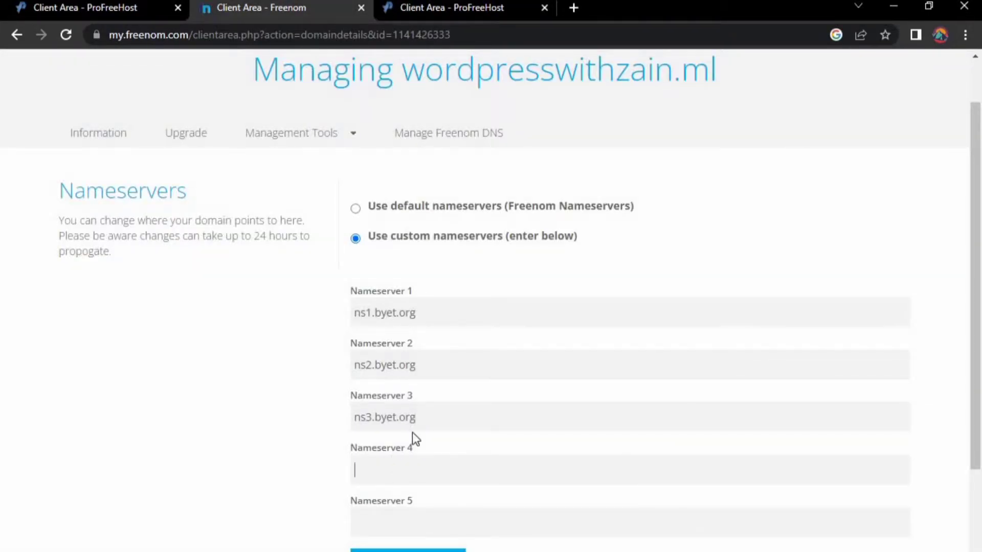
pyautogui.rightClick(393, 475)
pyautogui.click(430, 551)
pyautogui.press('Return')
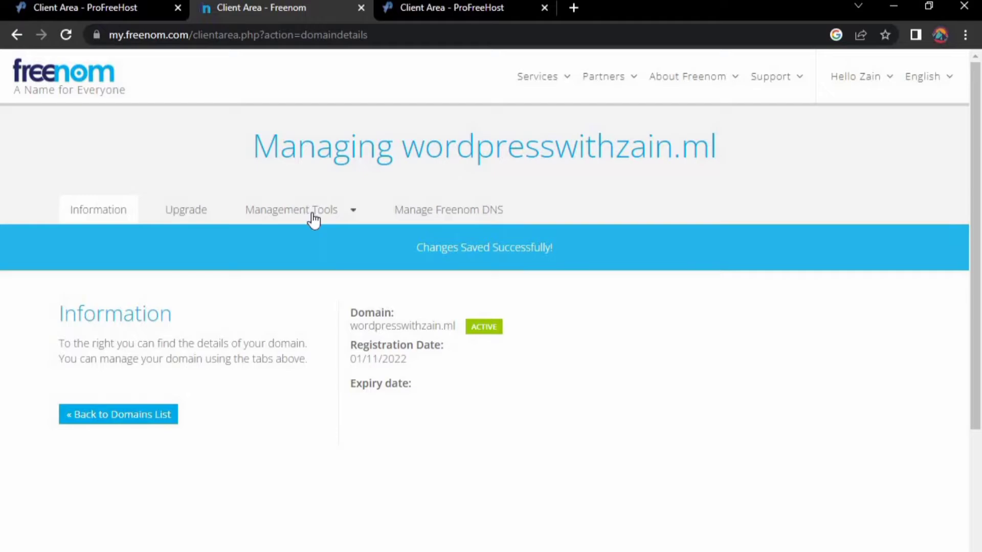
# Verify Freenom saved nameservers NS1–NS4.BYET.ORG, then go back to the ProFreeHost create-website page.
pyautogui.click(317, 212)
pyautogui.click(303, 247)
pyautogui.scroll(-4, 516, 311)
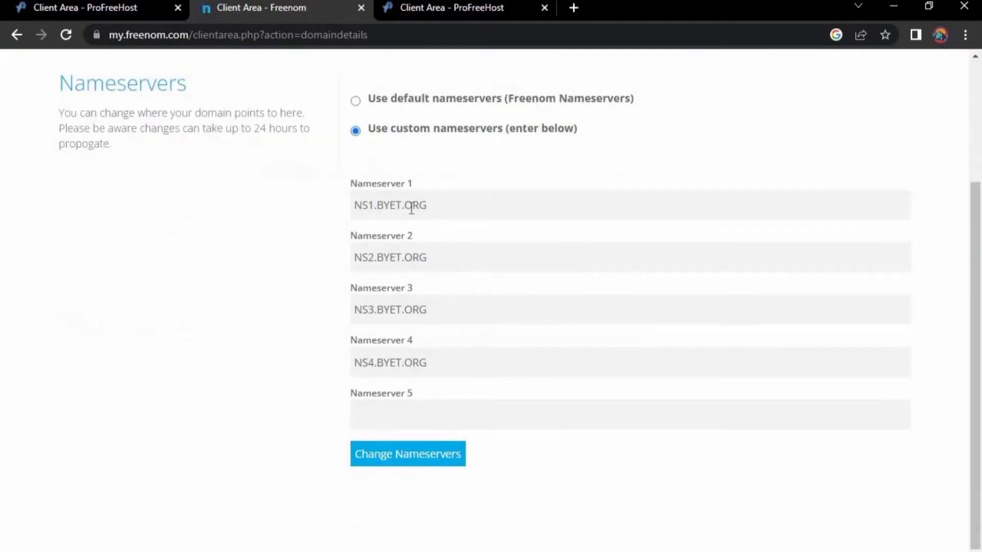
pyautogui.scroll(1, 346, 153)
pyautogui.scroll(4, 346, 153)
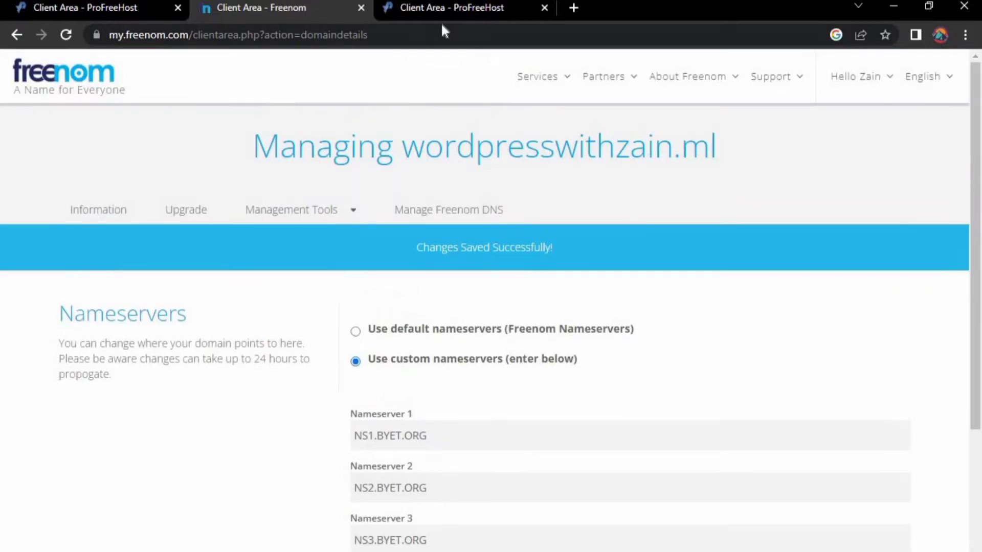
pyautogui.click(443, 13)
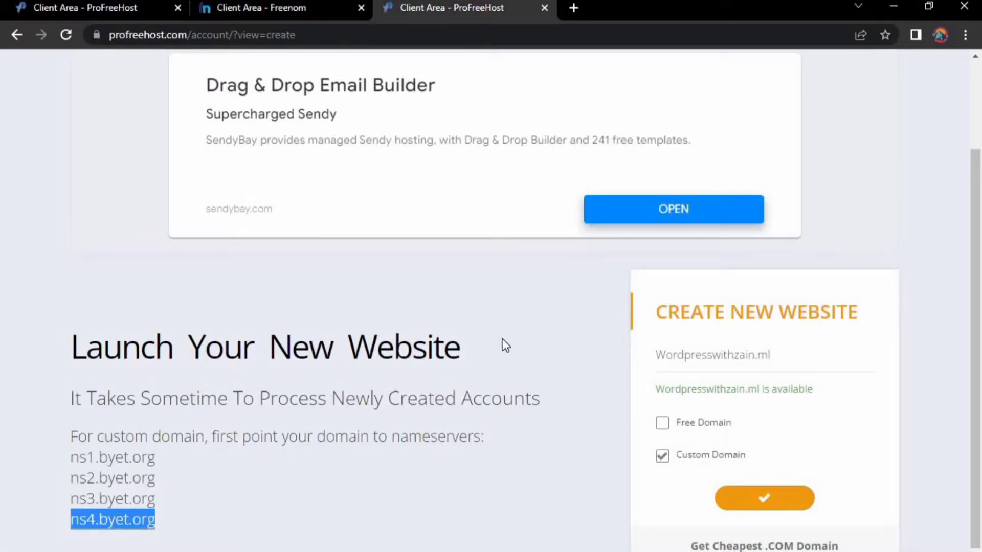
# Create the hosting website on custom domain wordpresswithzain.ml and refresh the accounts list.
pyautogui.click(759, 501)
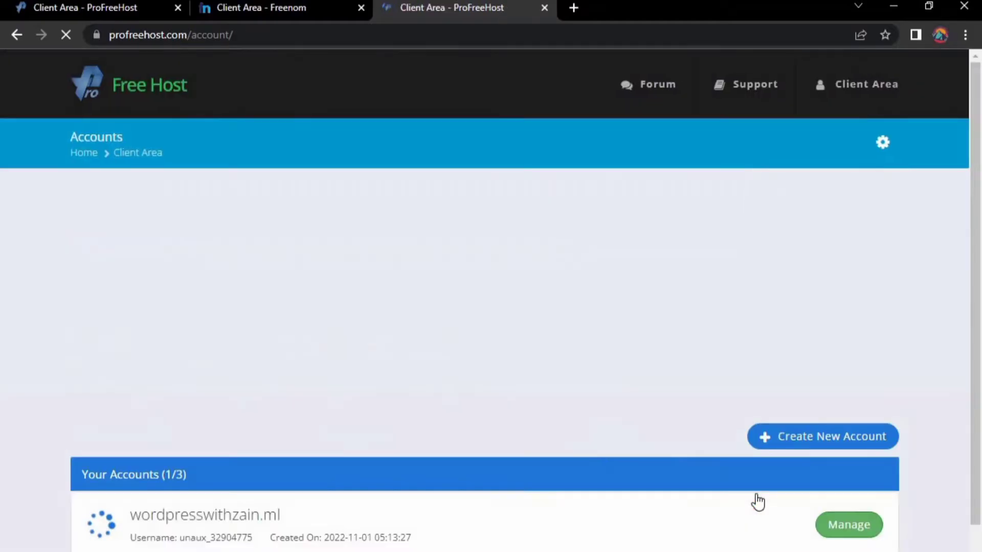
pyautogui.scroll(-3, 149, 450)
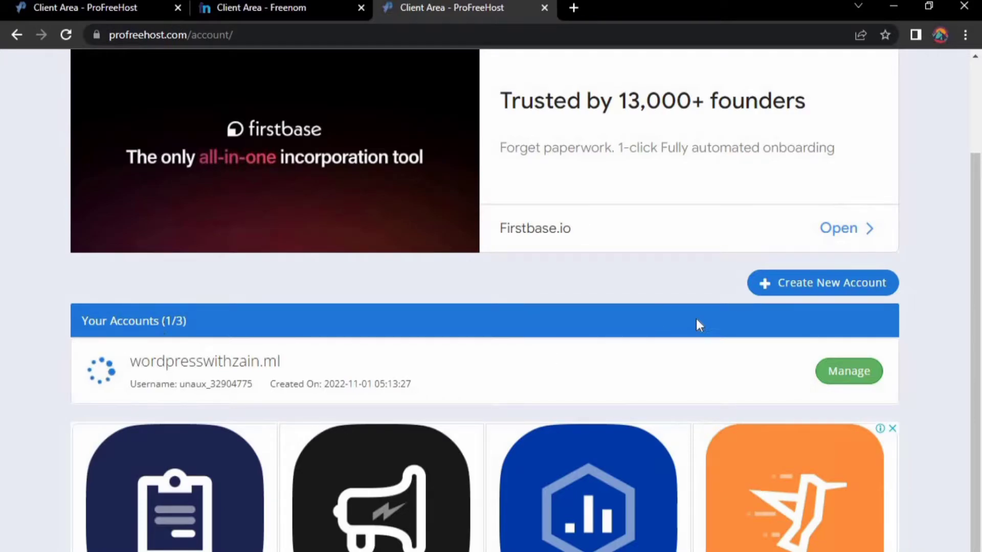
pyautogui.scroll(3, 696, 318)
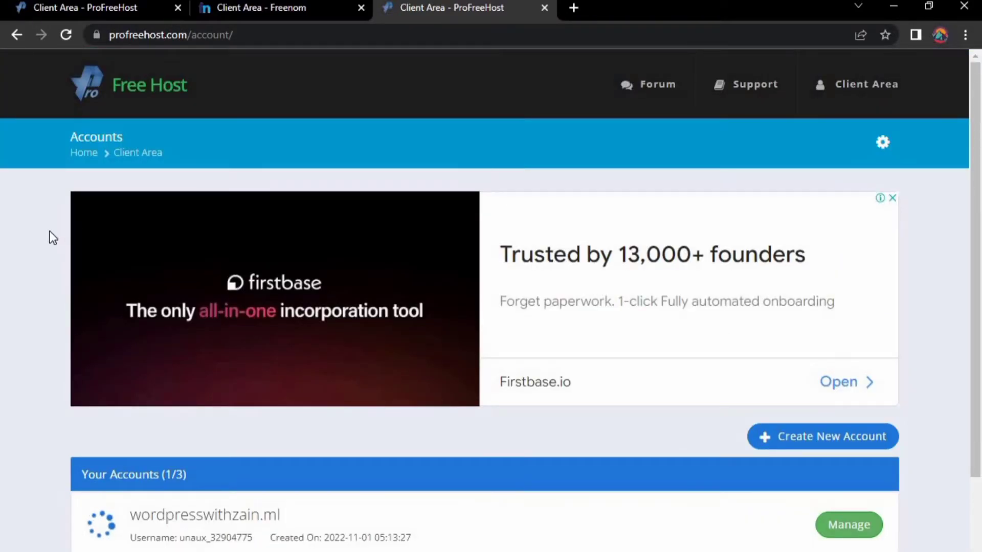
pyautogui.scroll(-3, 50, 231)
pyautogui.scroll(1, 83, 142)
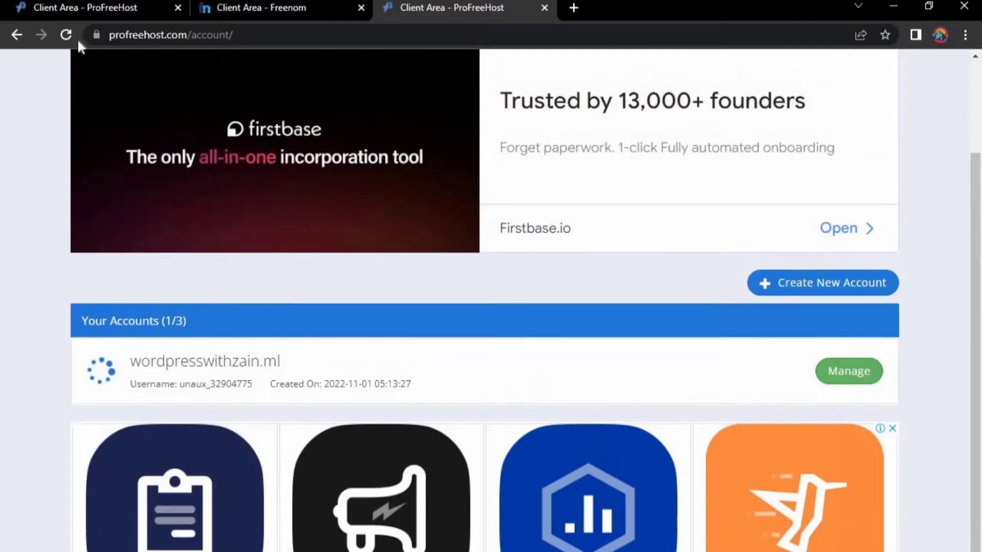
pyautogui.click(68, 39)
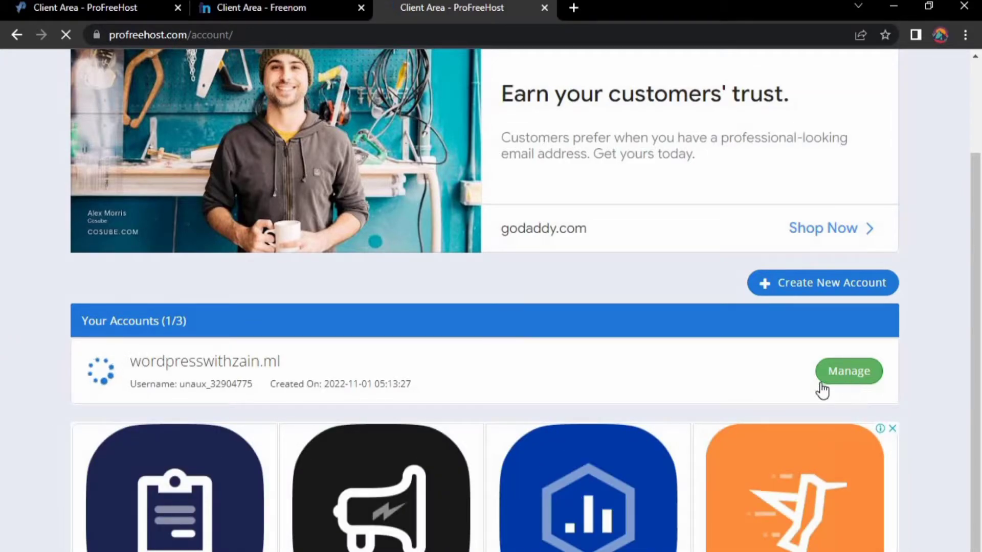
# Open the wordpresswithzain.ml account's manage page, reloading until the Control Panel becomes available.
pyautogui.click(853, 390)
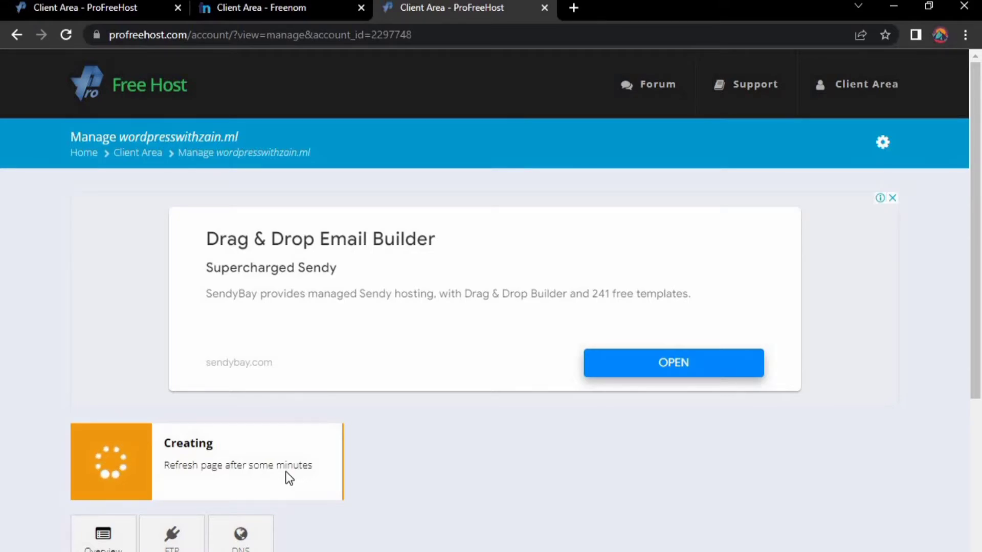
pyautogui.click(67, 34)
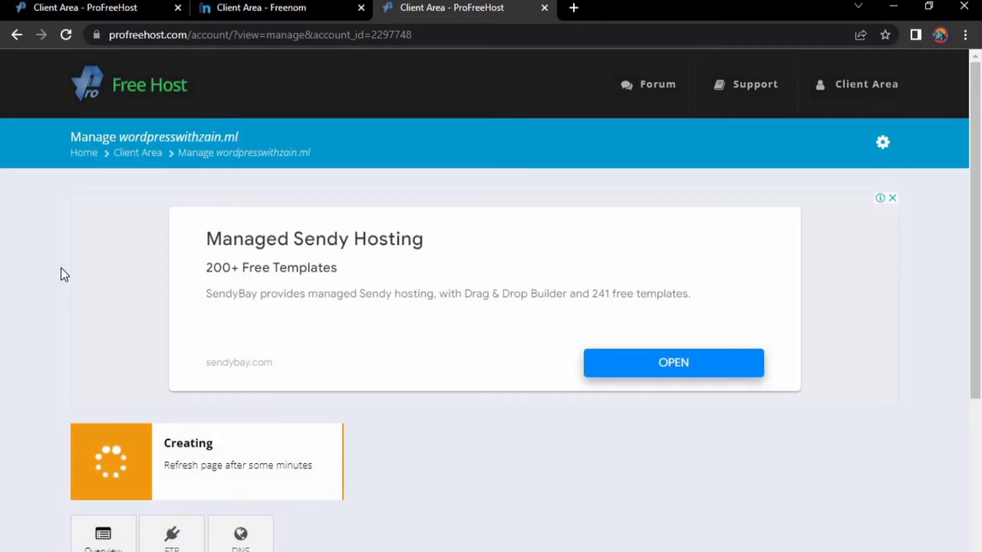
pyautogui.click(59, 41)
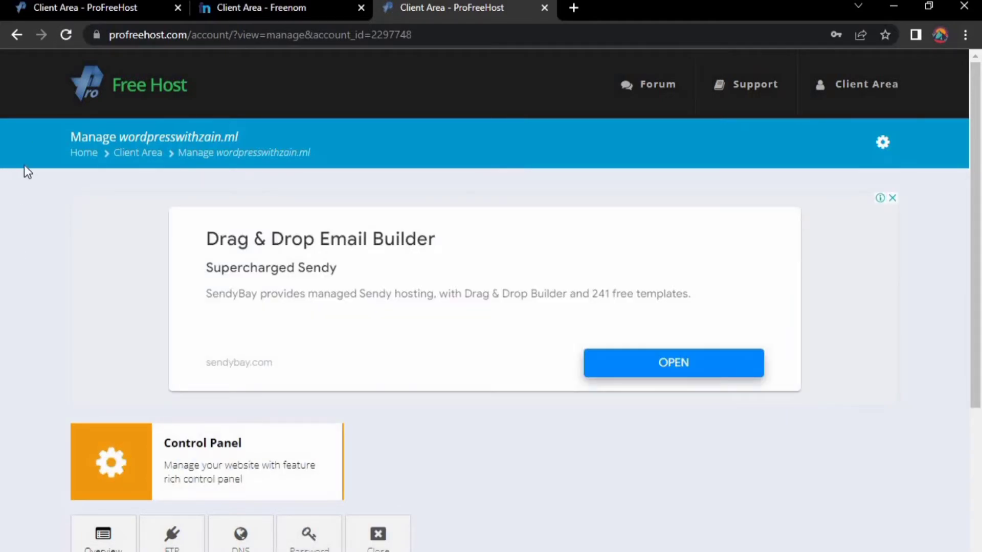
pyautogui.click(74, 31)
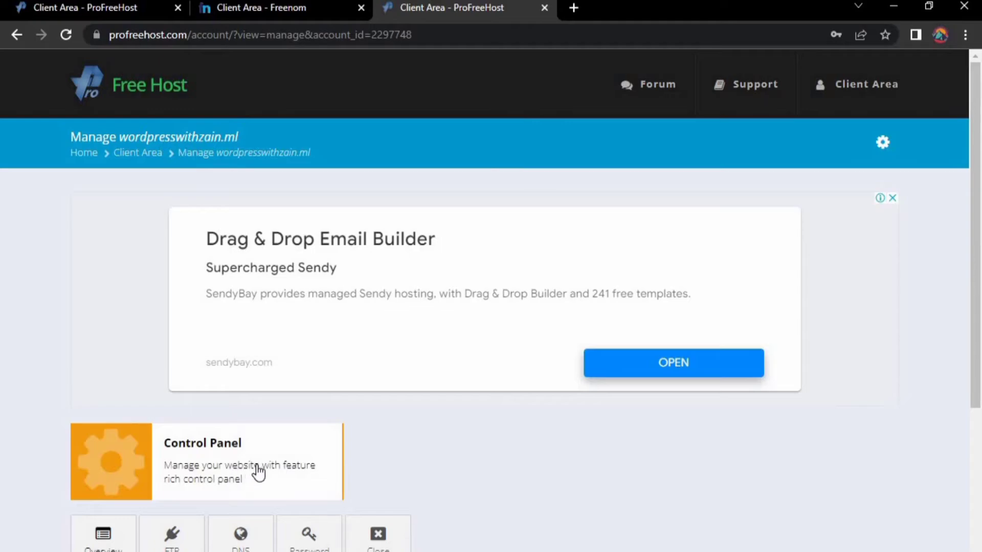
pyautogui.click(201, 471)
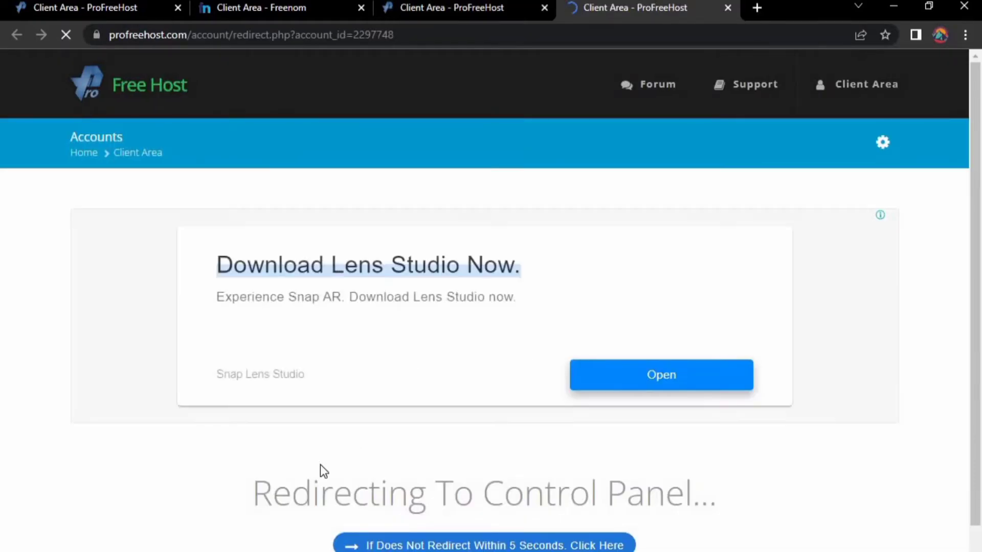
pyautogui.scroll(-2, 619, 468)
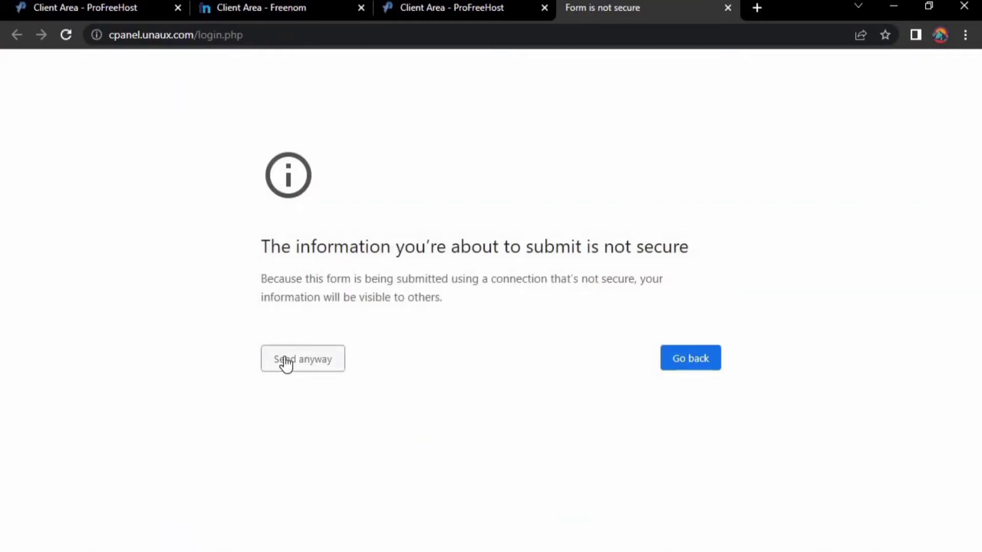
pyautogui.click(290, 359)
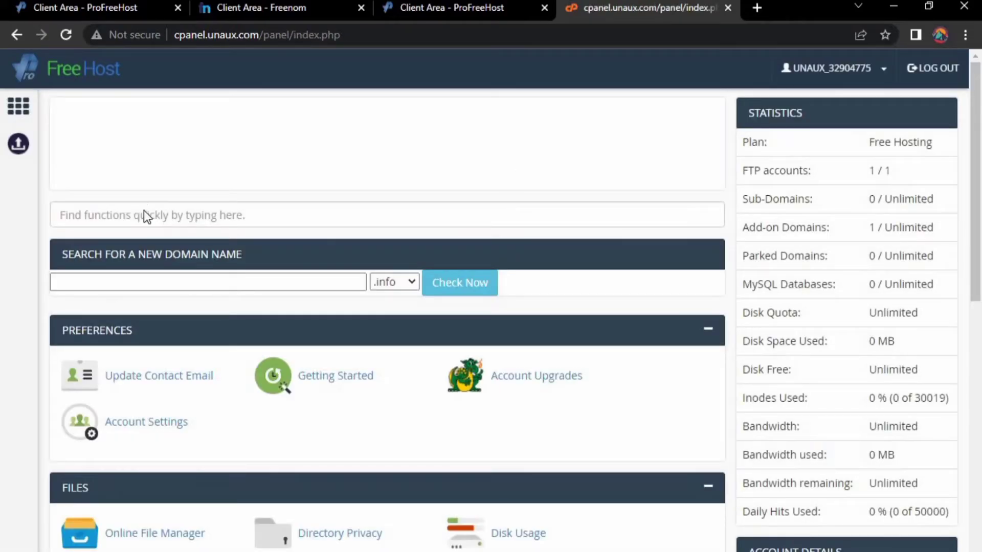
pyautogui.scroll(-9, 265, 149)
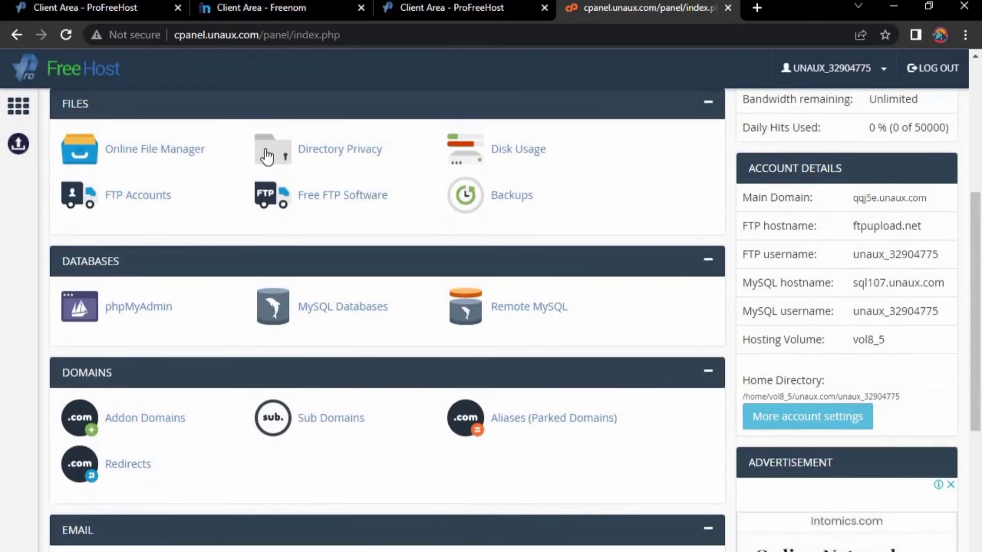
pyautogui.scroll(-10, 389, 188)
pyautogui.scroll(-5, 568, 177)
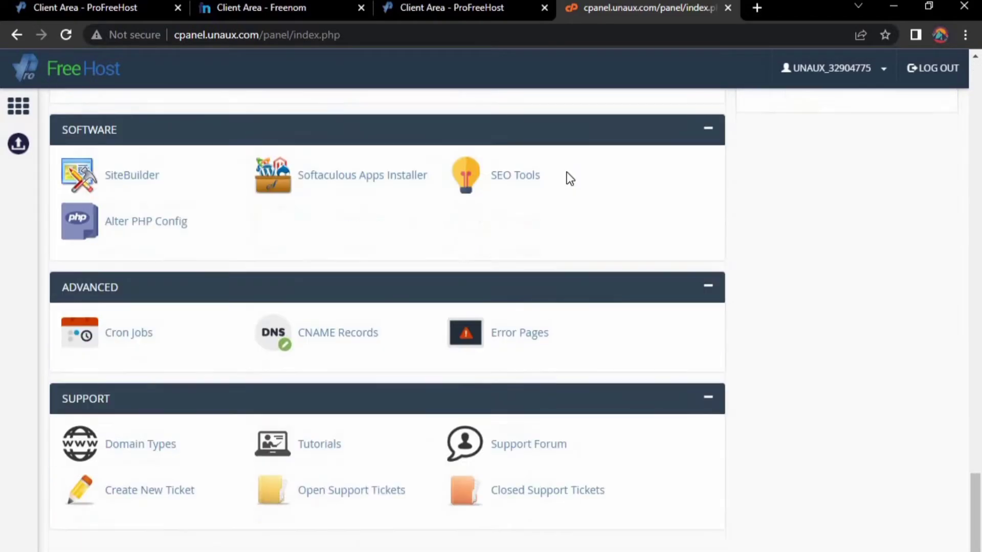
pyautogui.scroll(6, 682, 207)
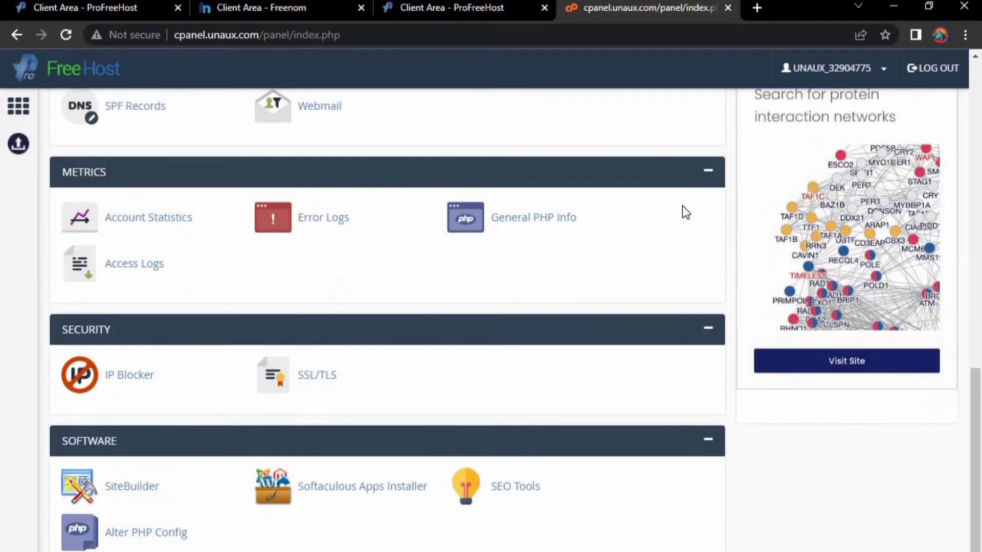
pyautogui.scroll(12, 682, 205)
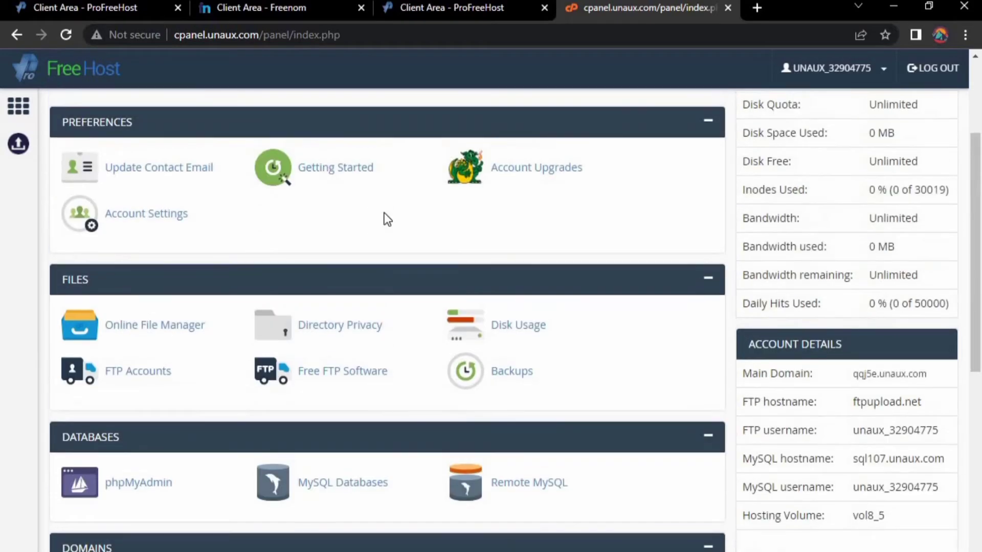
pyautogui.scroll(-12, 384, 213)
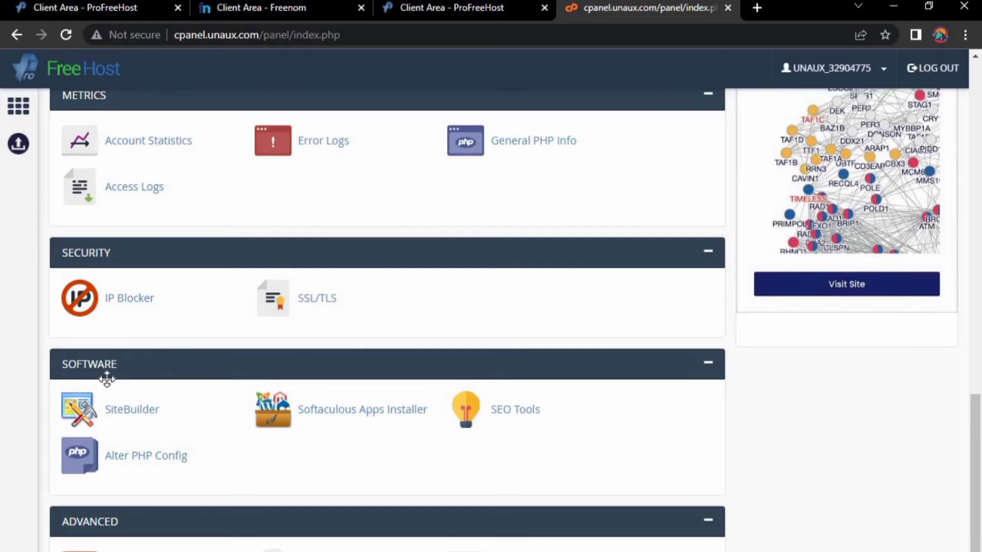
# Start a Softaculous WordPress install, keeping wordpresswithzain.ml as the chosen install domain.
pyautogui.click(346, 412)
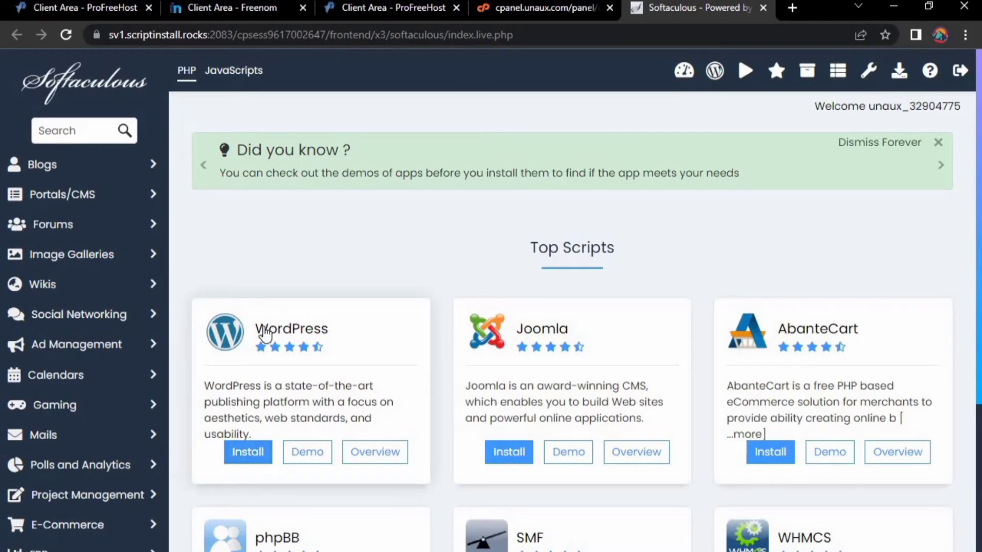
pyautogui.click(252, 463)
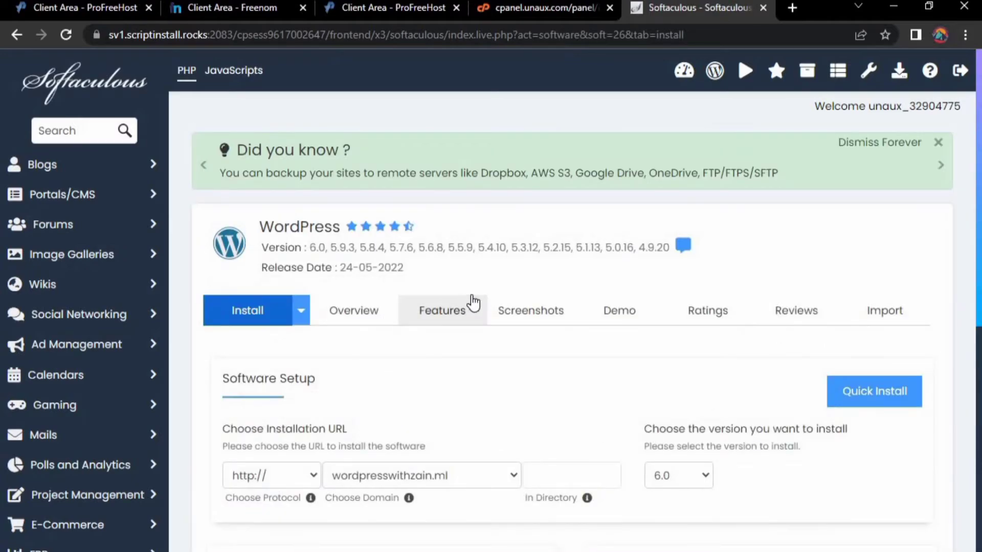
pyautogui.scroll(-3, 373, 287)
pyautogui.click(463, 327)
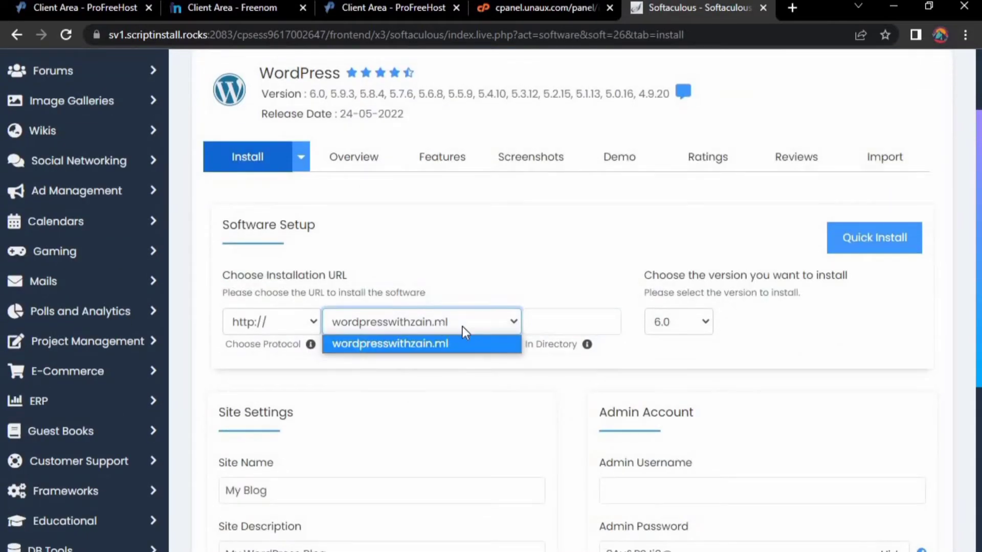
pyautogui.click(464, 330)
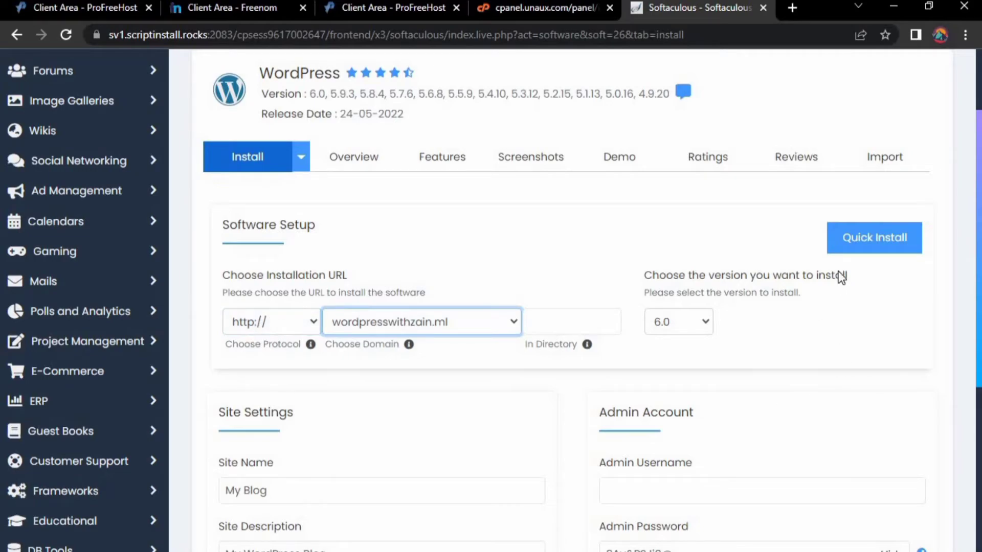
pyautogui.scroll(-3, 645, 322)
pyautogui.scroll(2, 674, 397)
pyautogui.scroll(-3, 691, 290)
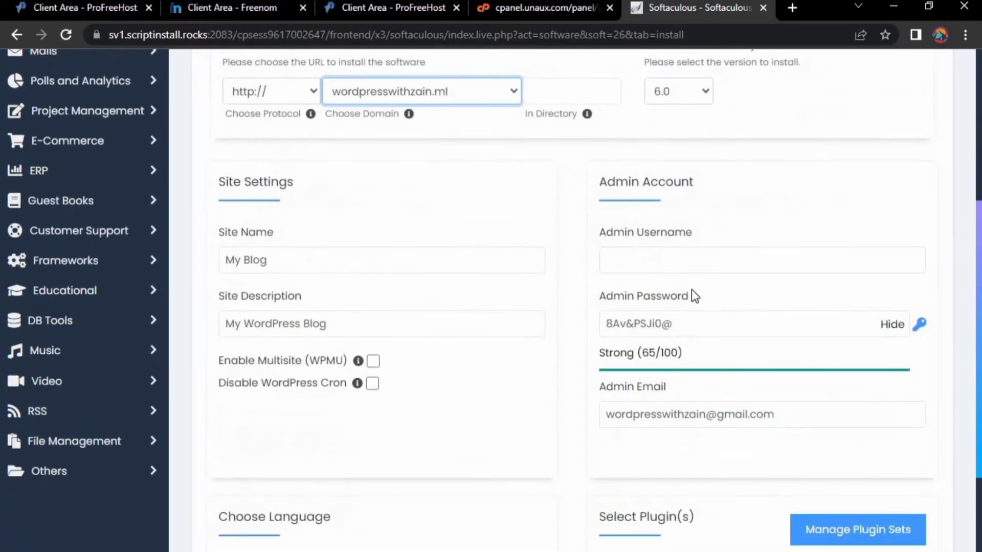
# Enter the admin username and replace the generated admin password with your own strong password.
pyautogui.click(699, 258)
pyautogui.click(700, 259)
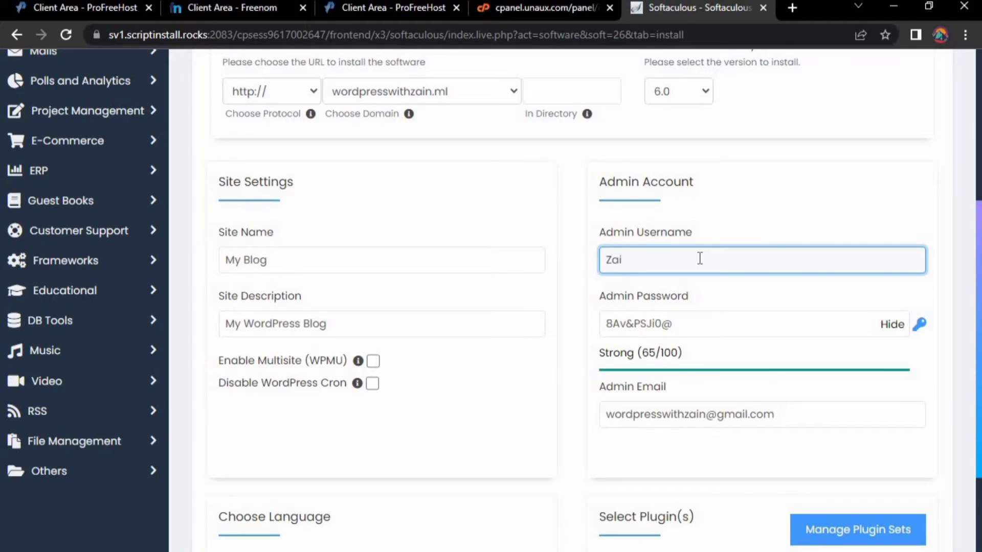
pyautogui.write('Zain')
pyautogui.tripleClick(707, 326)
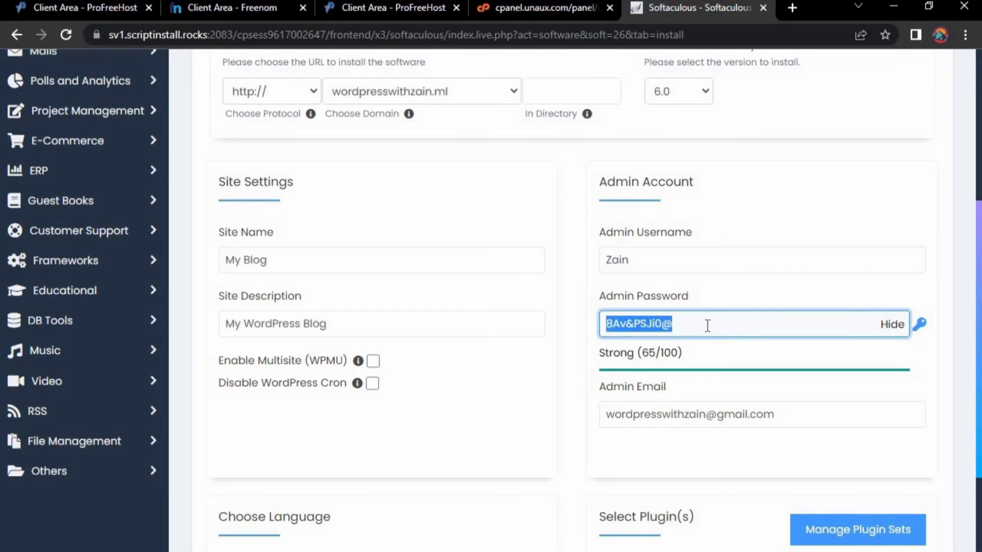
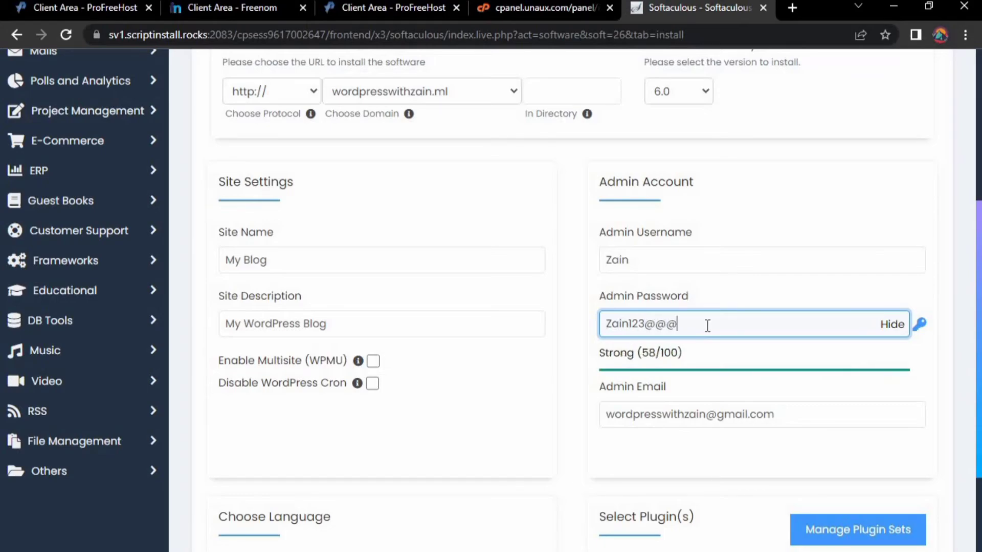
pyautogui.click(340, 261)
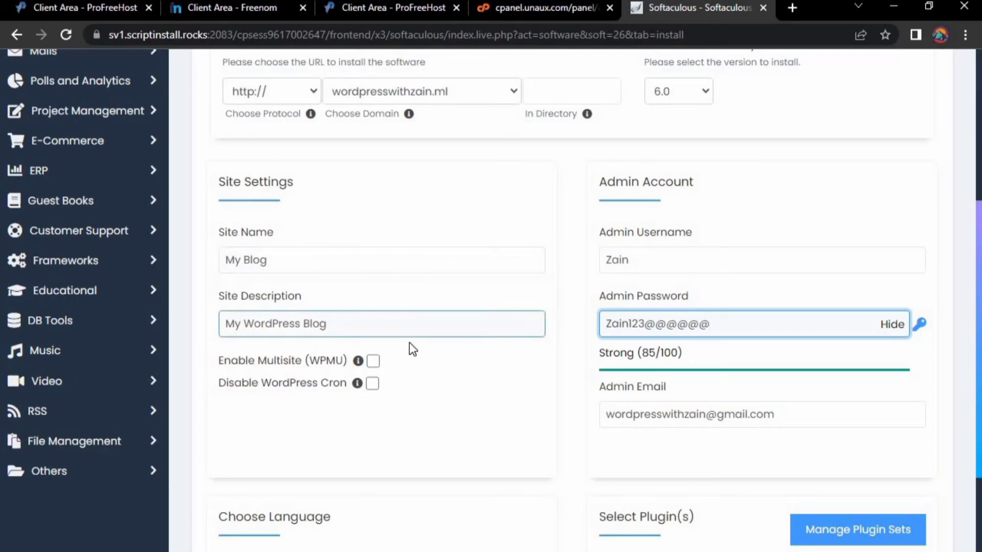
pyautogui.scroll(-1, 399, 267)
pyautogui.scroll(-10, 398, 267)
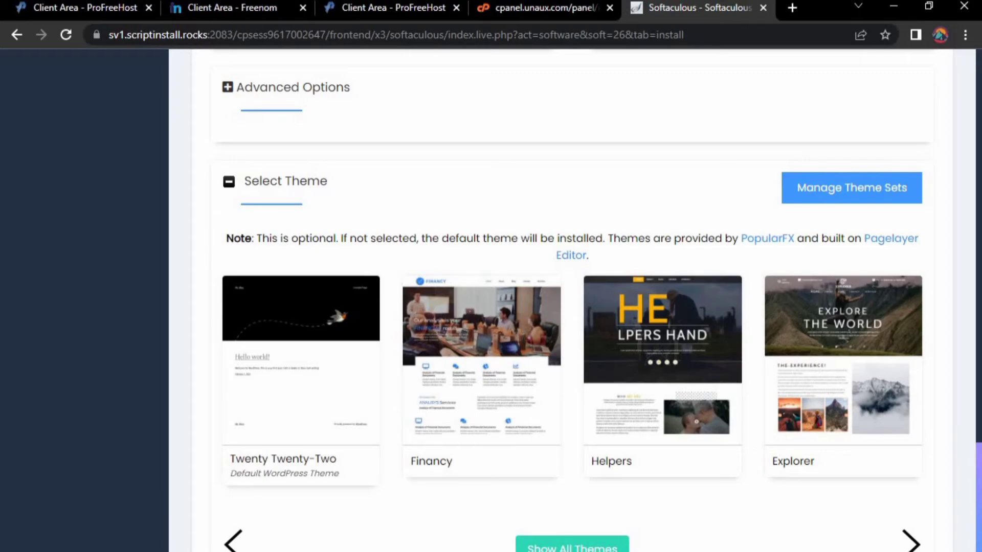
# Submit the form to install WordPress on wordpresswithzain.ml and wait for the success page.
pyautogui.scroll(-2, 572, 300)
pyautogui.click(572, 550)
pyautogui.scroll(4, 439, 299)
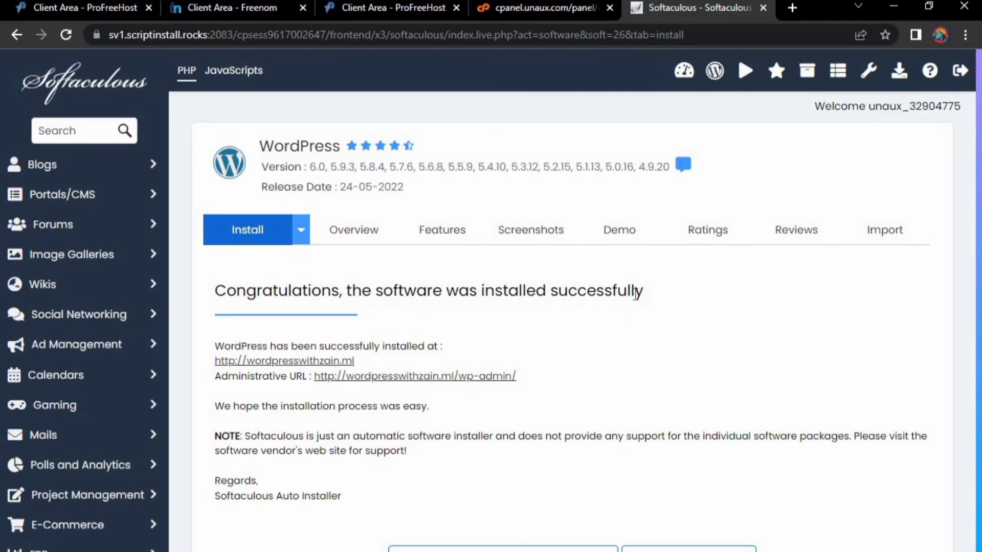
pyautogui.scroll(-3, 353, 276)
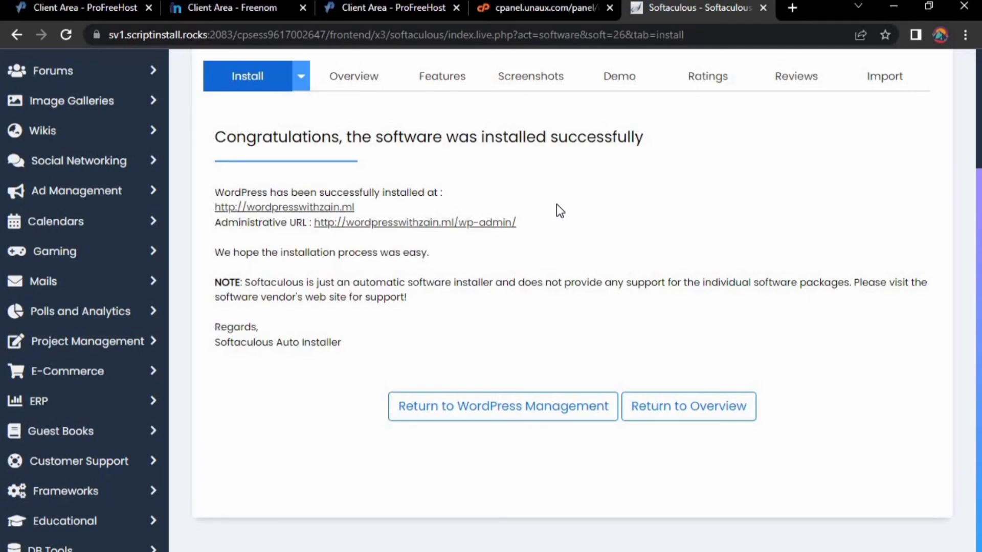
# Open the installed wordpresswithzain.ml site in a new tab, then return to the Softaculous success page.
pyautogui.rightClick(271, 211)
pyautogui.click(276, 223)
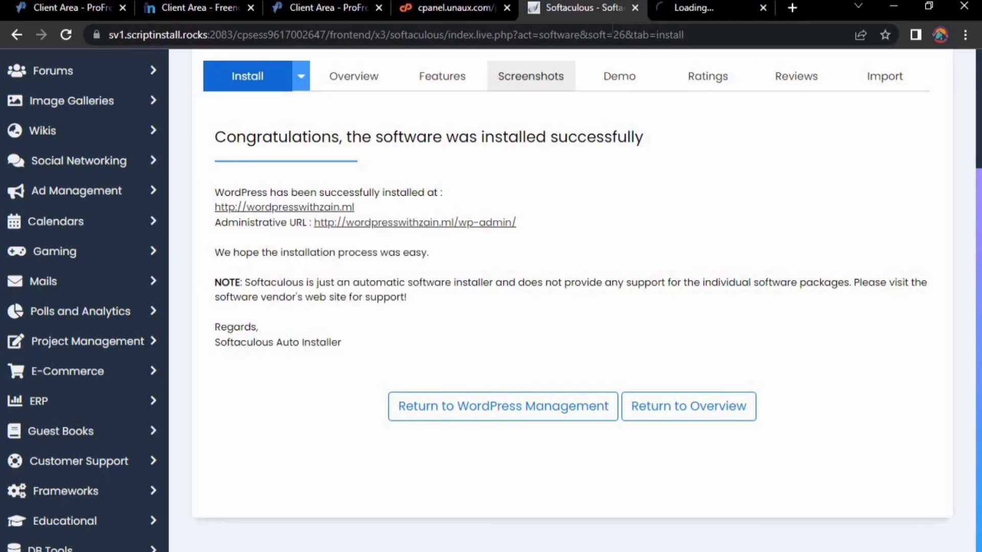
pyautogui.click(679, 12)
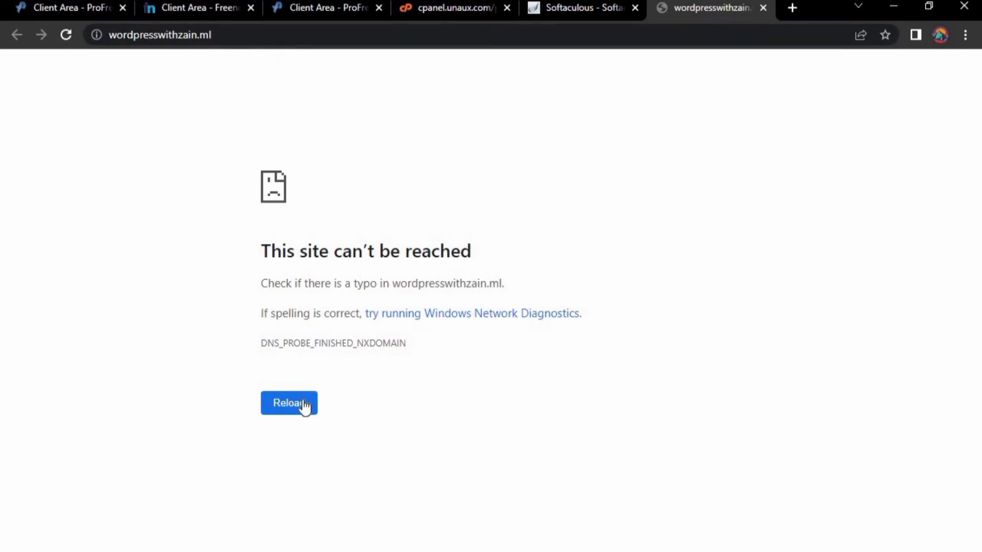
pyautogui.click(561, 14)
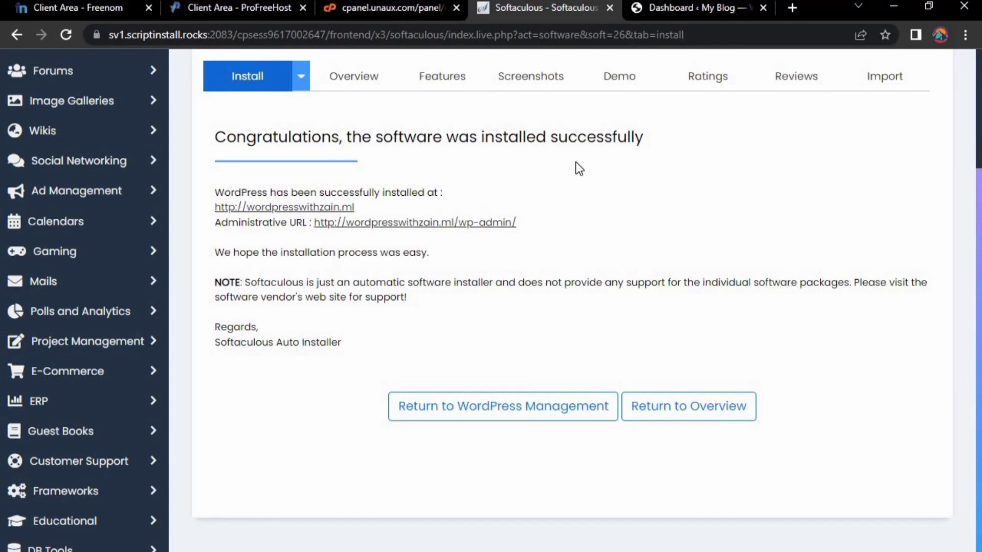
# Open the live wordpresswithzain.ml site in a new tab and browse its 'Hello world!' homepage.
pyautogui.rightClick(316, 220)
pyautogui.click(322, 220)
pyautogui.click(688, 14)
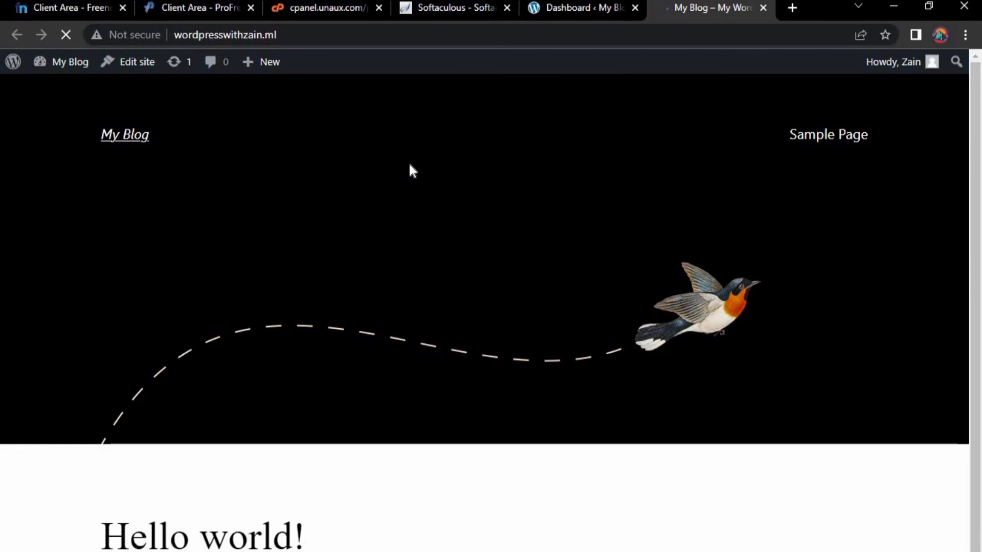
pyautogui.scroll(-3, 428, 202)
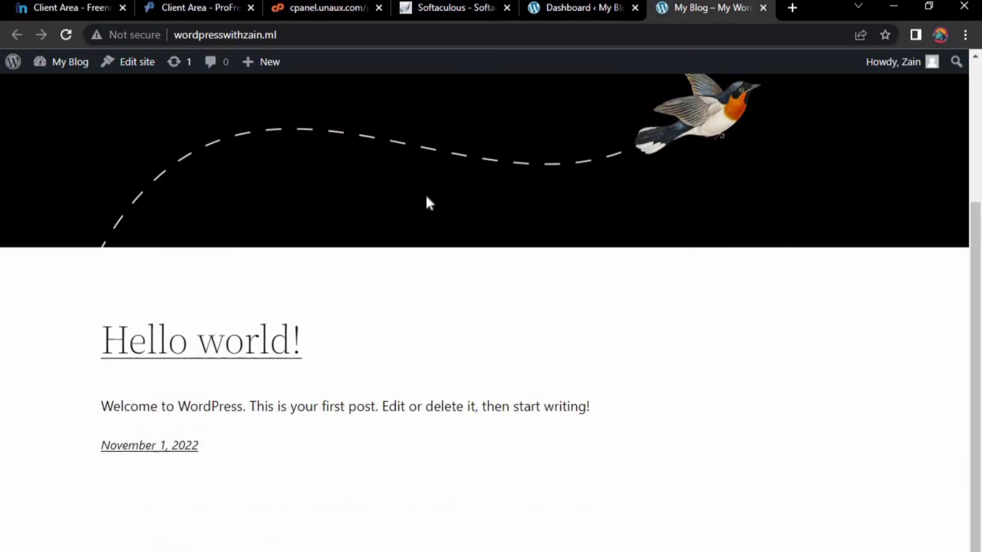
pyautogui.scroll(2, 542, 230)
pyautogui.scroll(2, 410, 261)
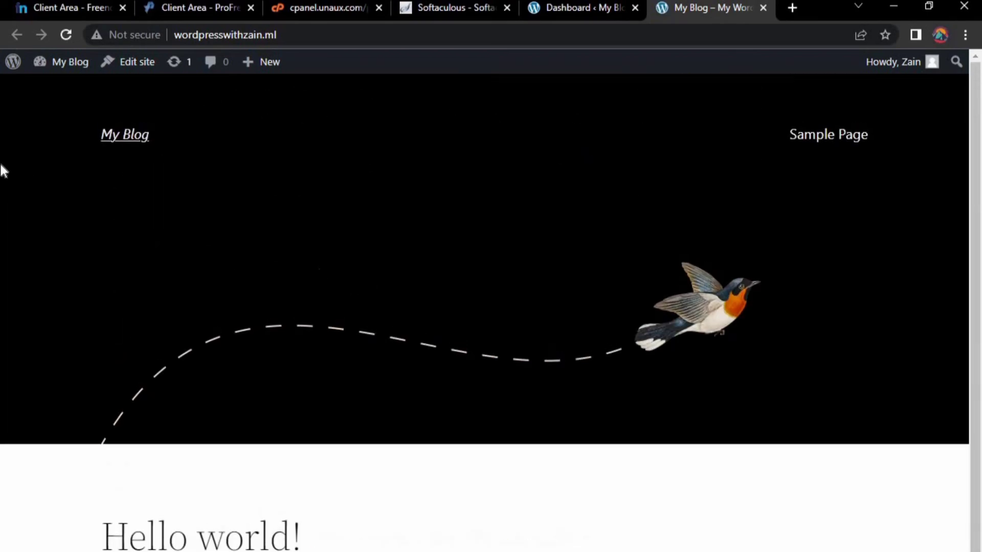
pyautogui.scroll(-3, 614, 296)
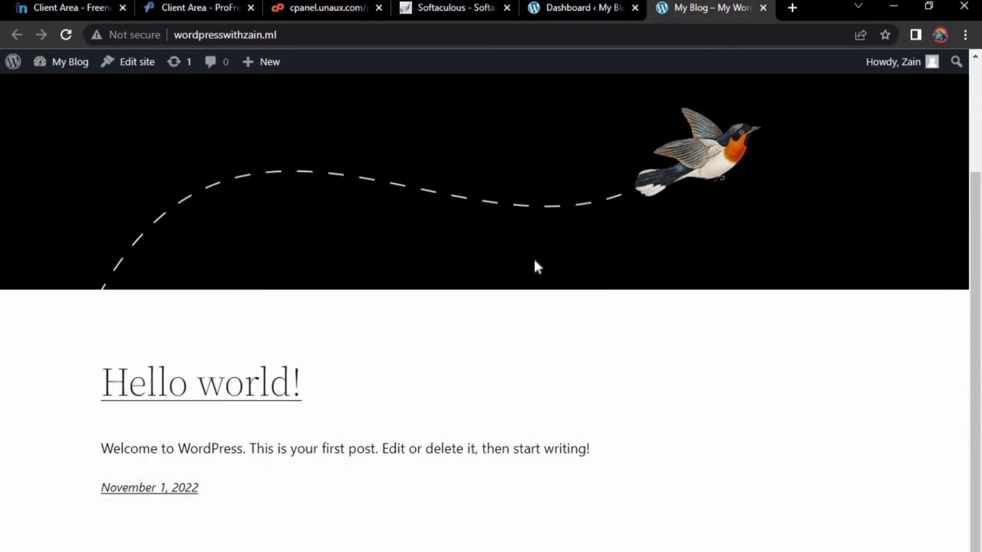
pyautogui.scroll(3, 535, 256)
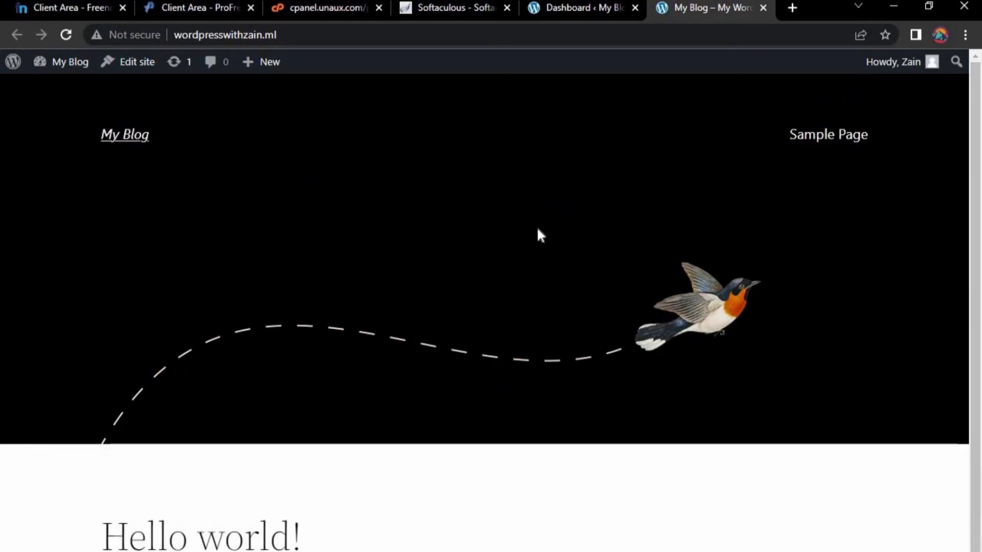